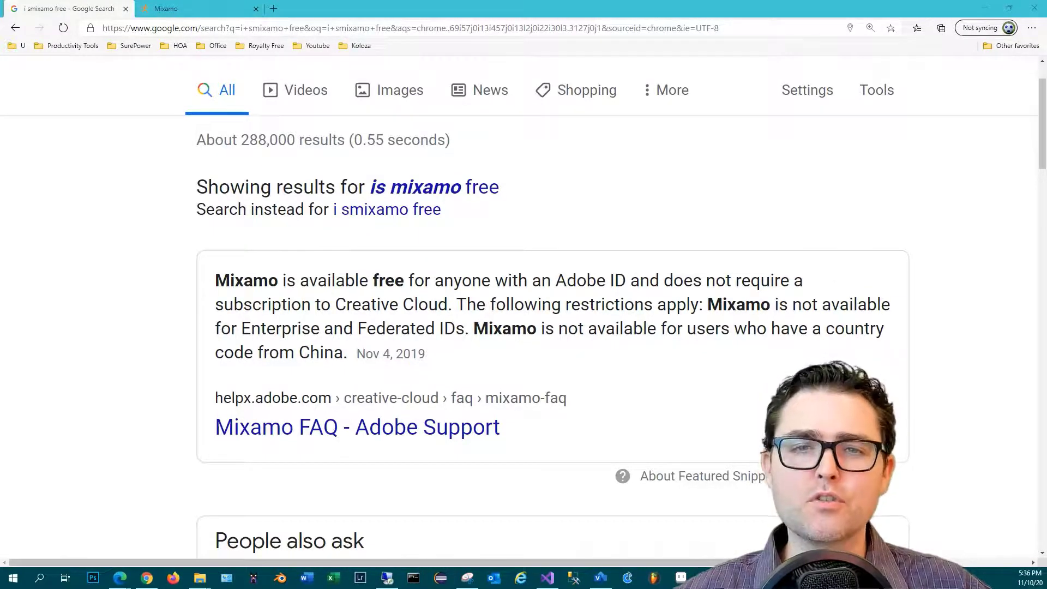
- Switch from the 'is mixamo free' results to the already-open Mixamo Characters tab
{"action": "key", "text": "ctrl+Tab"}
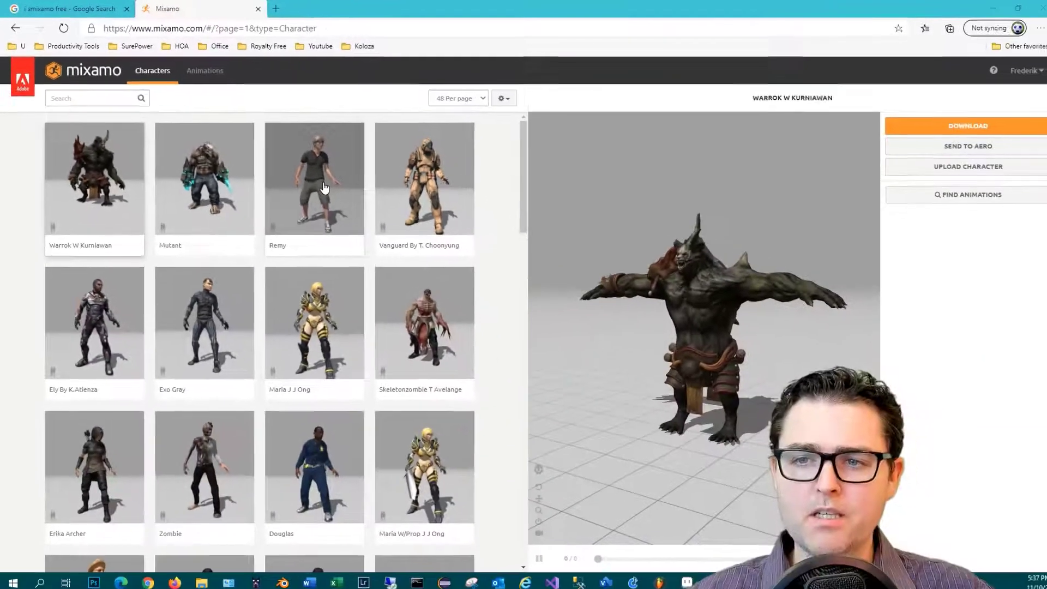
- Load Remy from the Characters grid and orbit the preview to view him front and back
{"action": "left_click", "coordinate": [323, 188]}
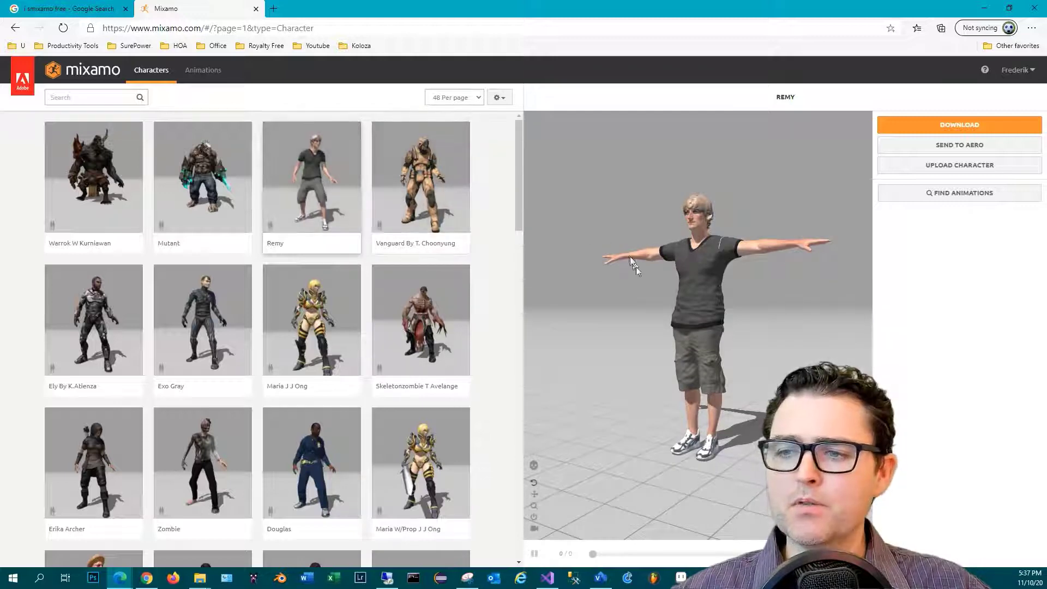
{"action": "left_click_drag", "start_coordinate": [645, 306], "coordinate": [815, 328]}
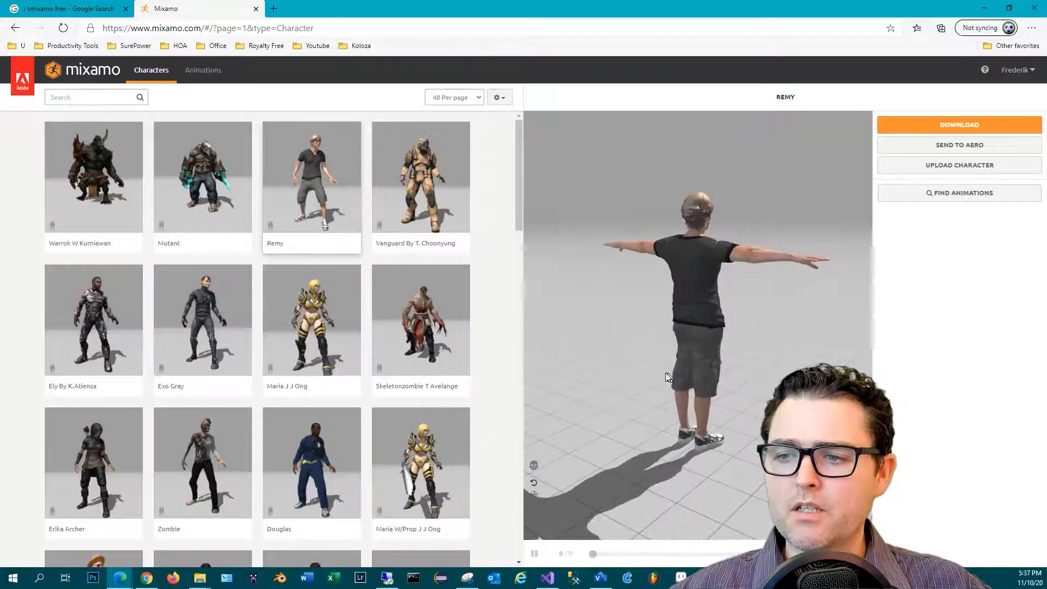
{"action": "left_click_drag", "start_coordinate": [668, 376], "coordinate": [729, 347]}
{"action": "left_click_drag", "start_coordinate": [800, 324], "coordinate": [720, 338]}
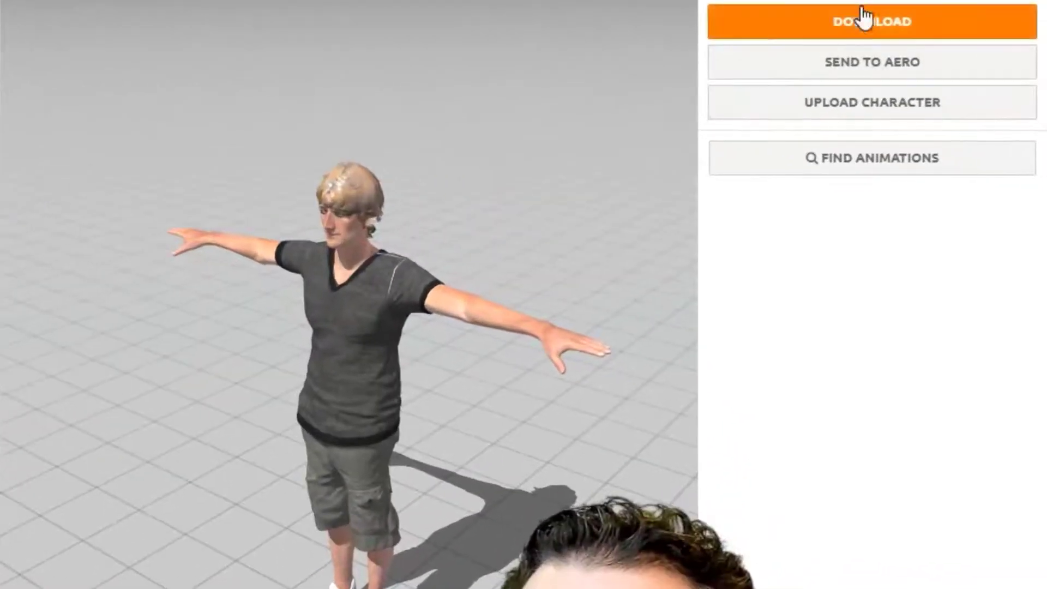
- Download Remy in FBX for Unity (.fbx) format, keeping the T-pose
{"action": "left_click", "coordinate": [865, 34]}
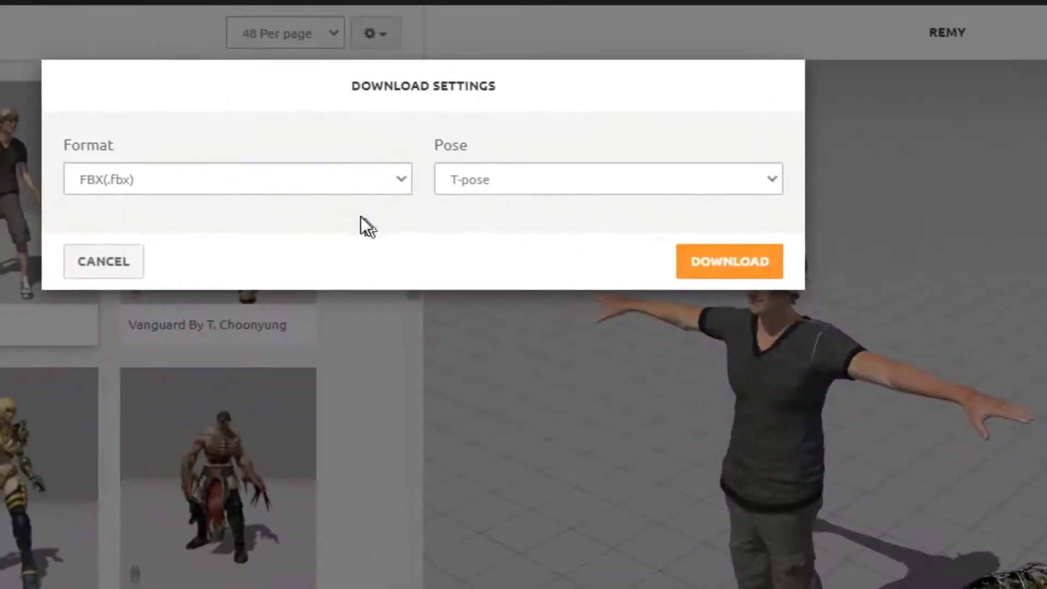
{"action": "left_click", "coordinate": [379, 181]}
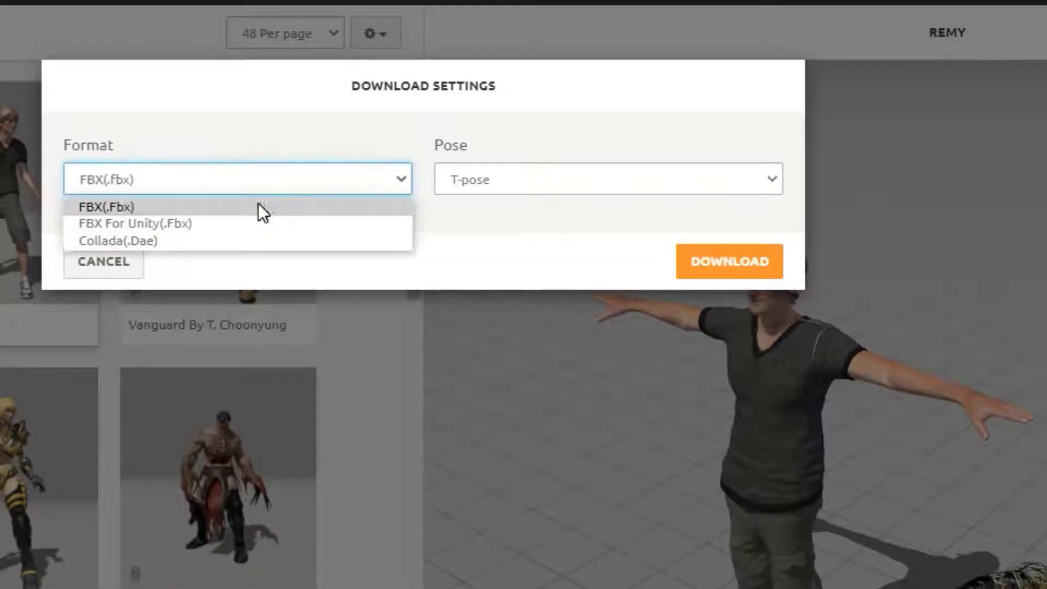
{"action": "left_click", "coordinate": [250, 224]}
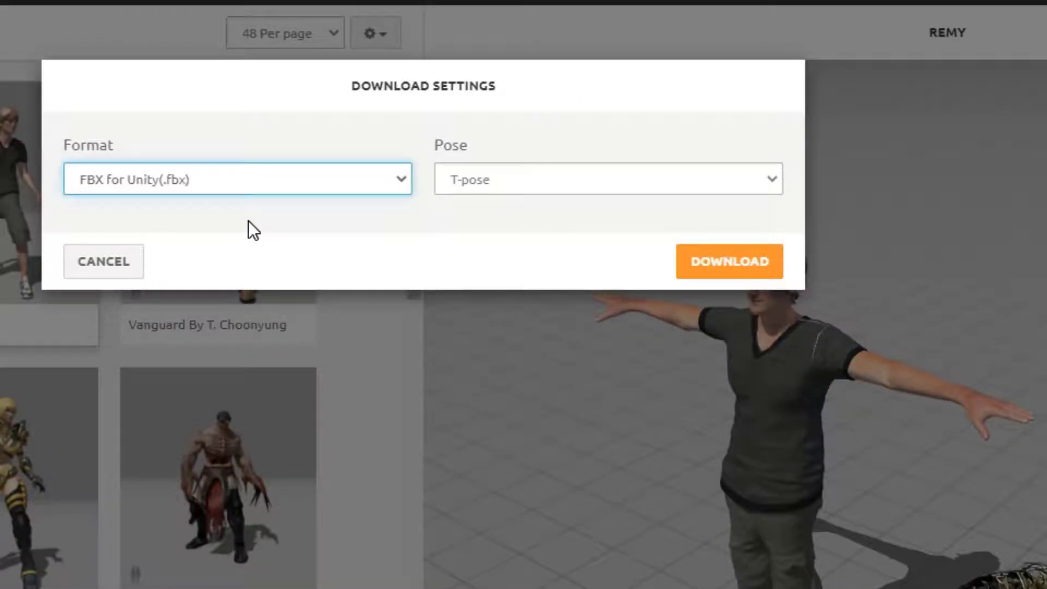
{"action": "left_click", "coordinate": [753, 186]}
{"action": "left_click", "coordinate": [555, 206]}
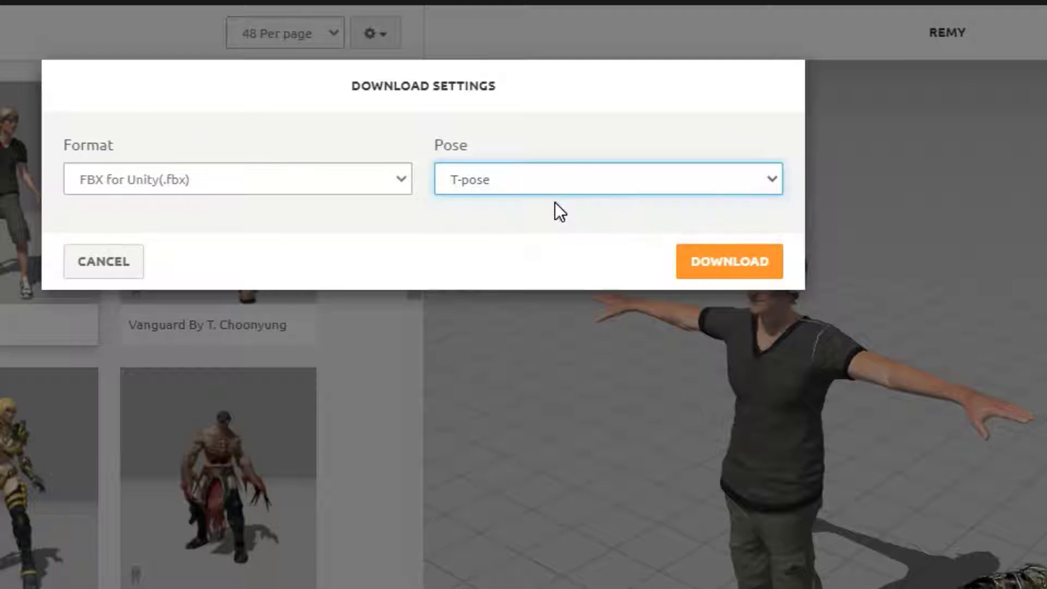
{"action": "left_click", "coordinate": [748, 267]}
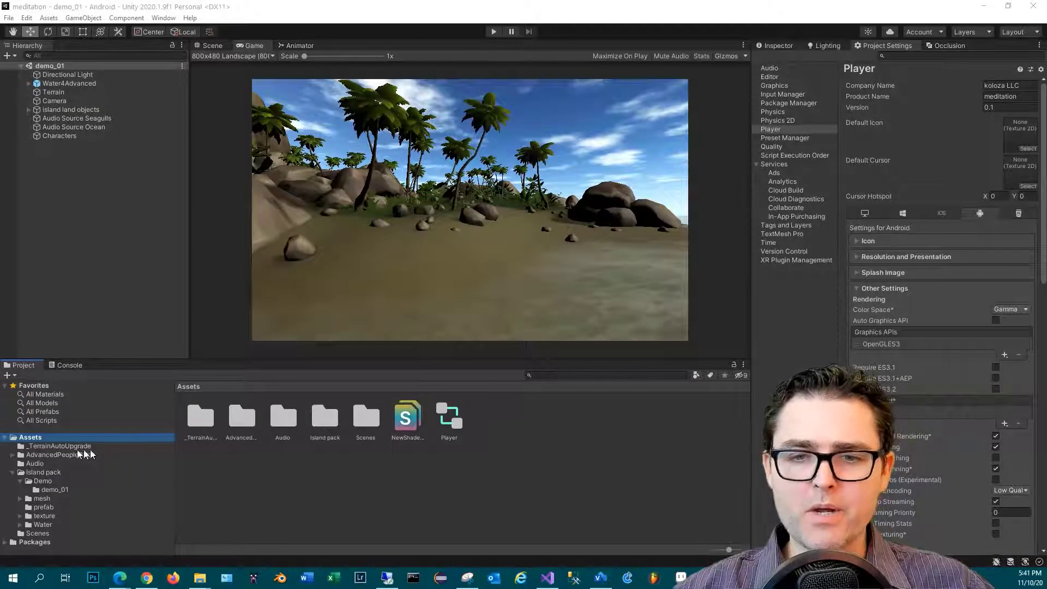
- Create a folder named Characters in Assets and open it
{"action": "right_click", "coordinate": [35, 439]}
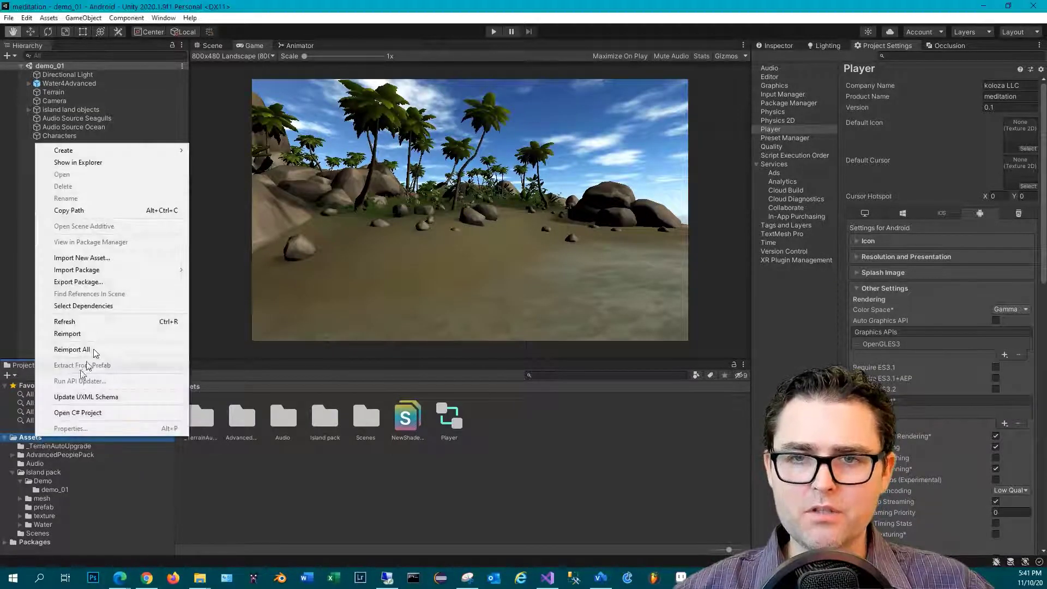
{"action": "mouse_move", "coordinate": [132, 153]}
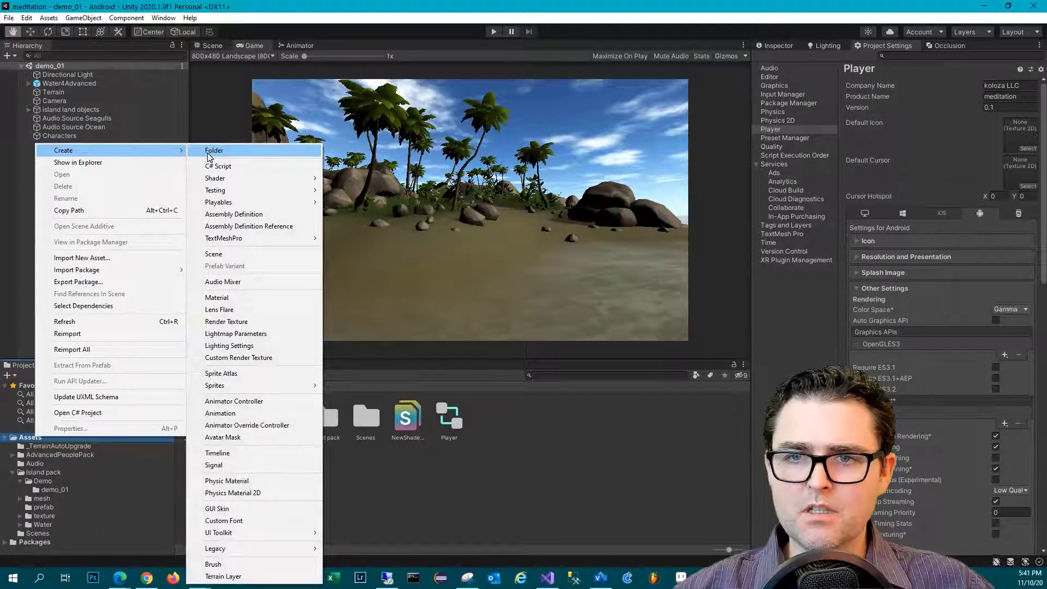
{"action": "left_click", "coordinate": [211, 151]}
{"action": "type", "text": "Cha"}
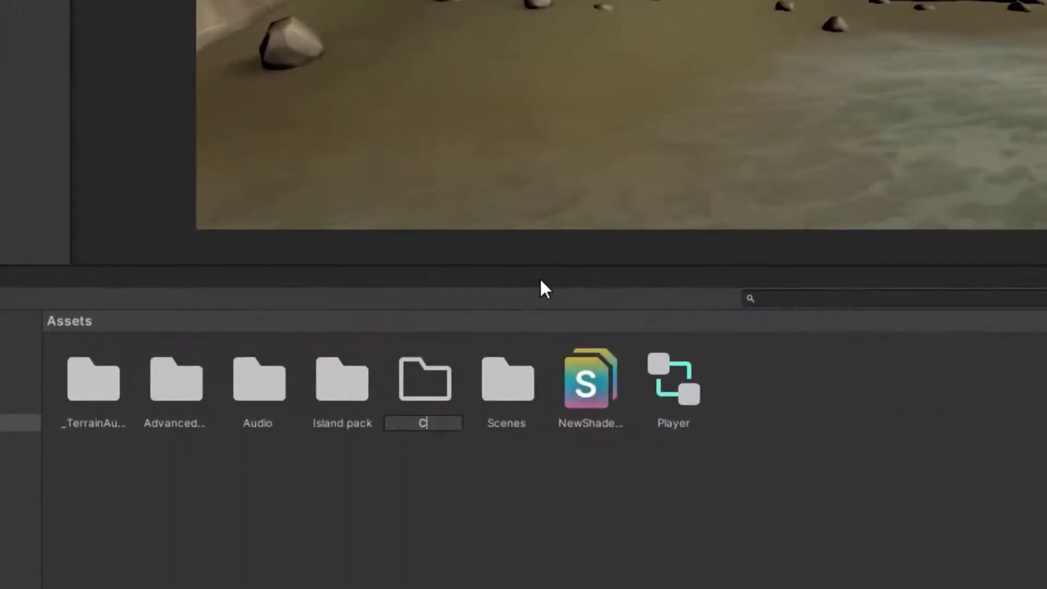
{"action": "type", "text": "racters"}
{"action": "key", "text": "Return"}
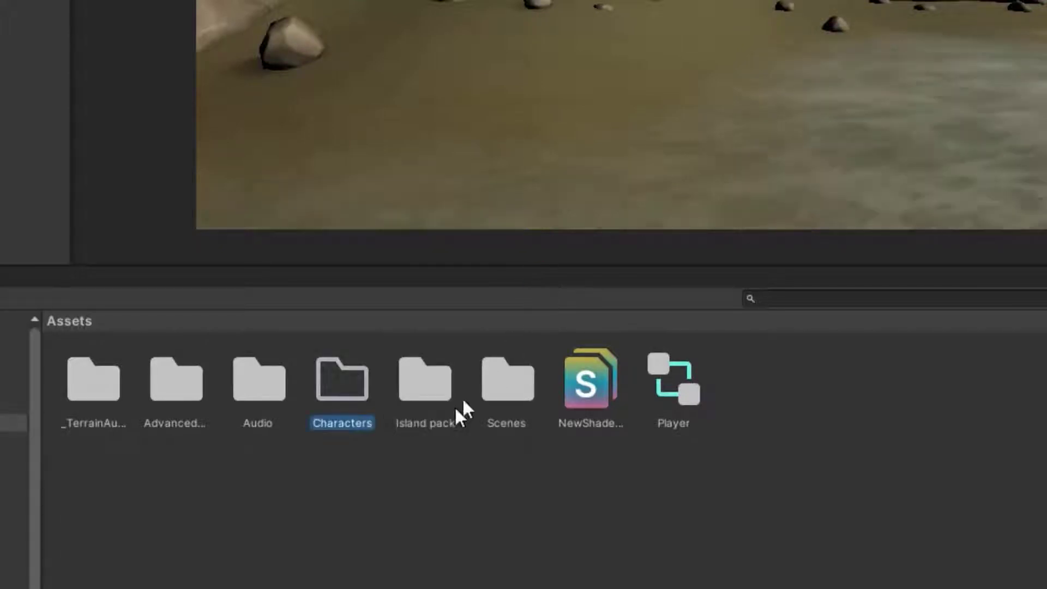
{"action": "double_click", "coordinate": [343, 404]}
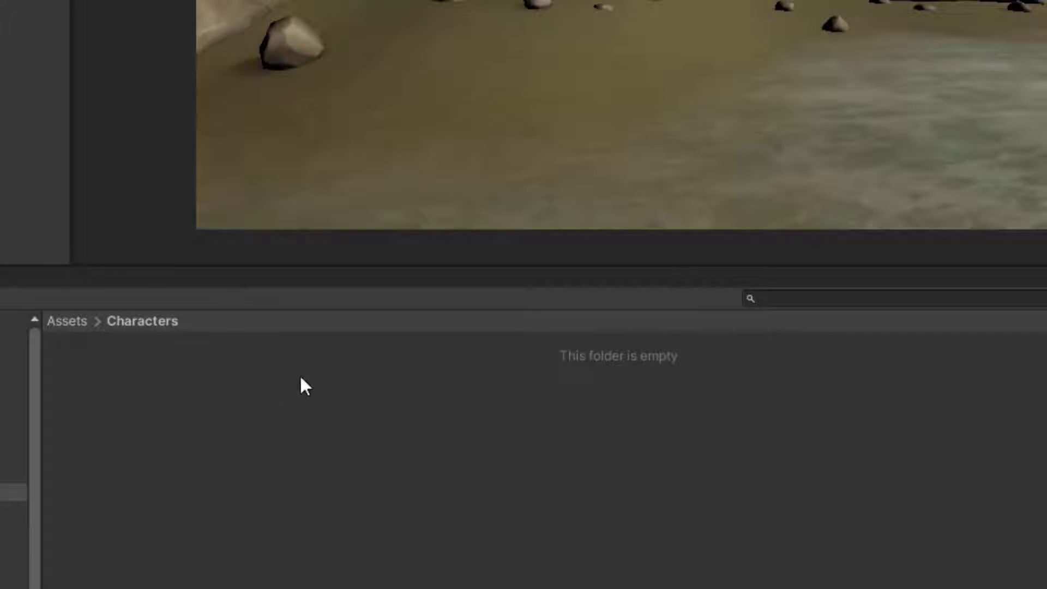
- Import remy (1).fbx from Downloads into the Characters folder
{"action": "right_click", "coordinate": [222, 402]}
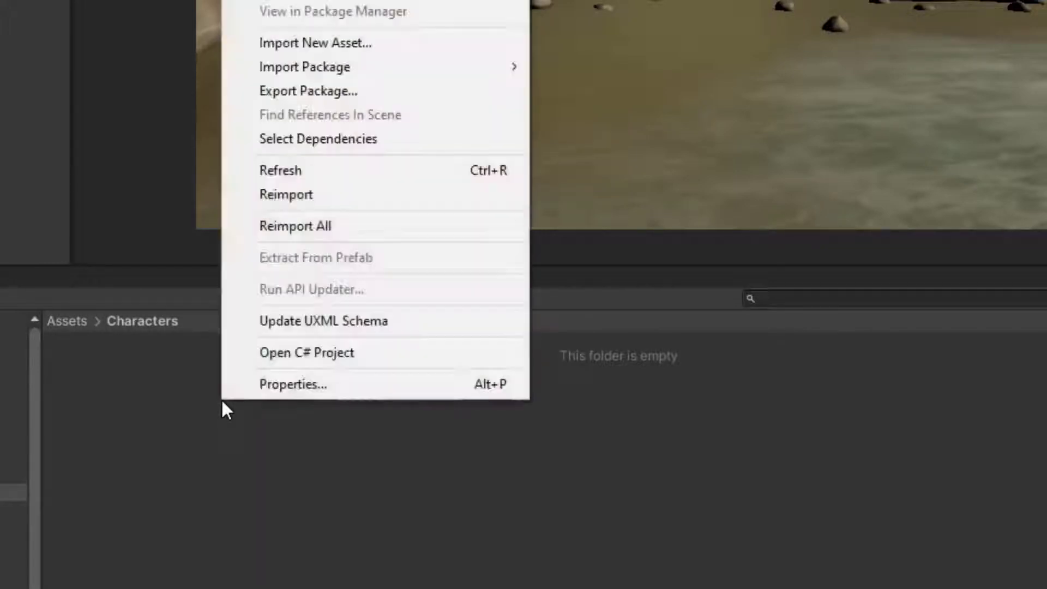
{"action": "left_click", "coordinate": [369, 50]}
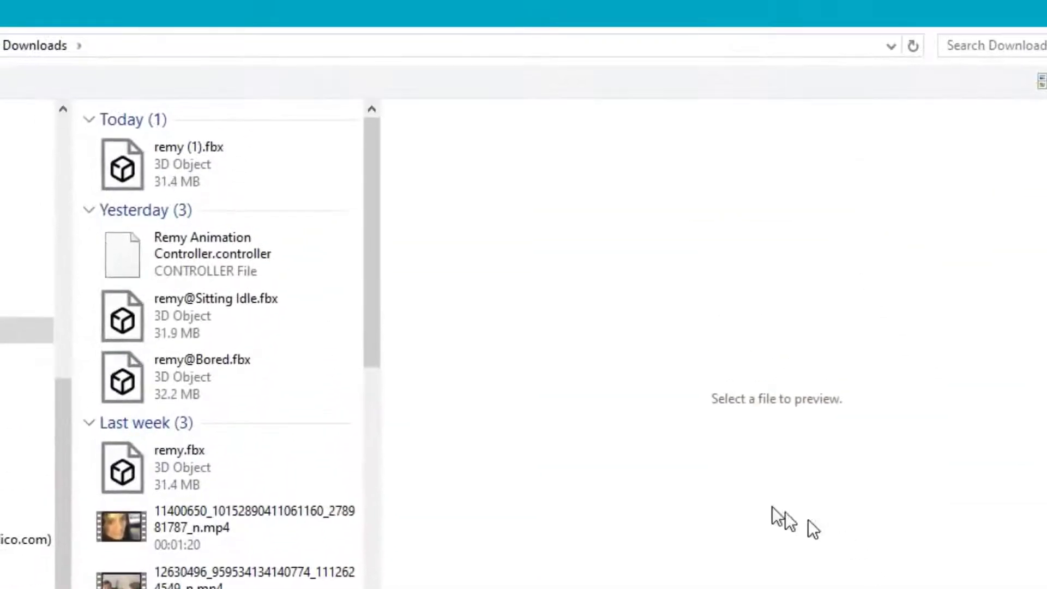
{"action": "left_click", "coordinate": [181, 161]}
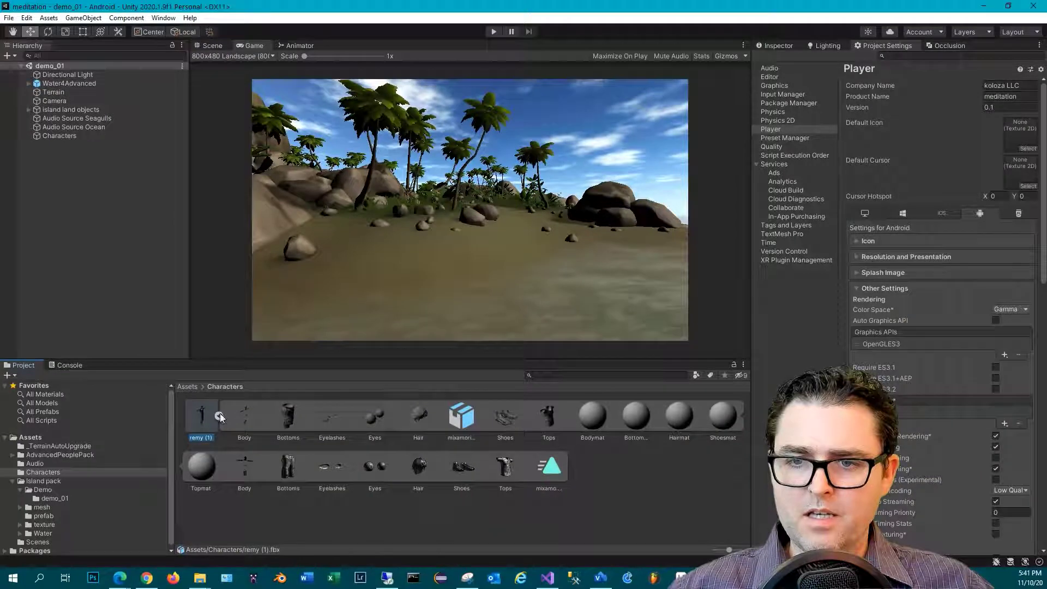
{"action": "left_click", "coordinate": [219, 417]}
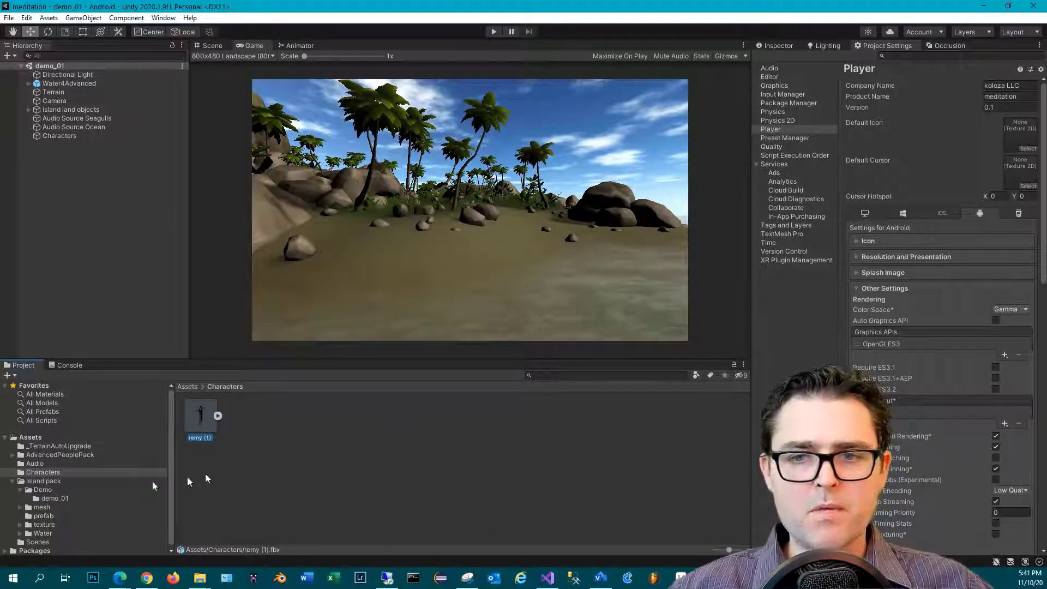
{"action": "left_click", "coordinate": [355, 460]}
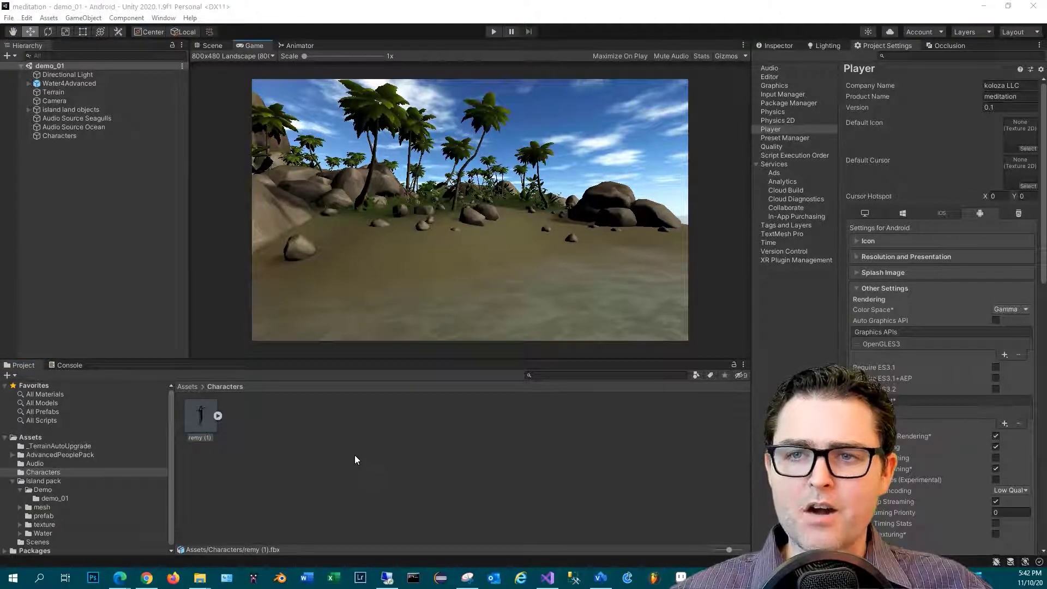
- Drag remy (1) into the Scene view onto the beach sand and zoom in to frame it
{"action": "left_click", "coordinate": [213, 46]}
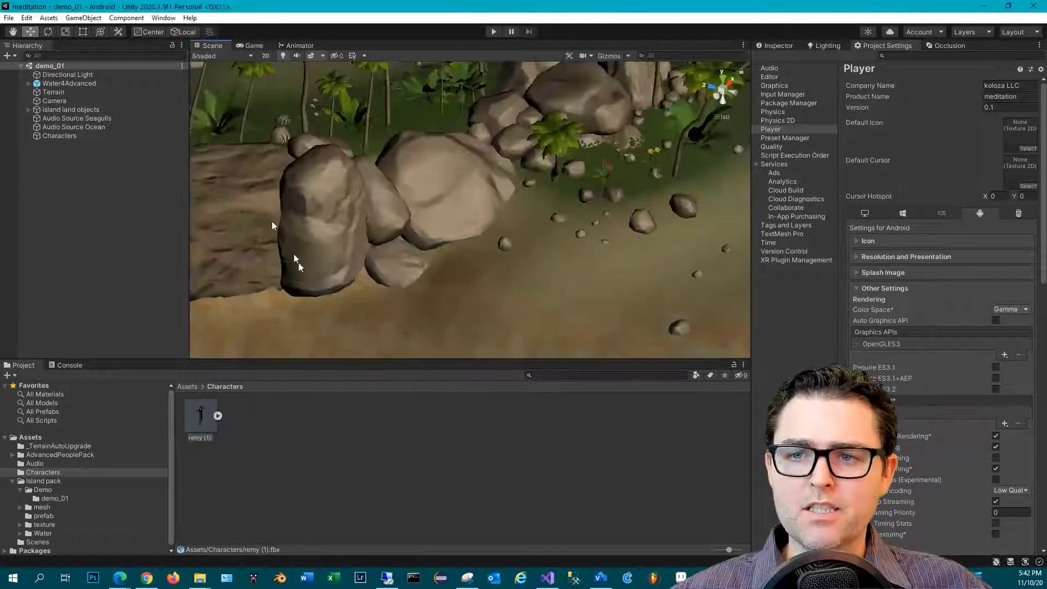
{"action": "left_click", "coordinate": [199, 421]}
{"action": "left_click_drag", "start_coordinate": [199, 425], "coordinate": [480, 295]}
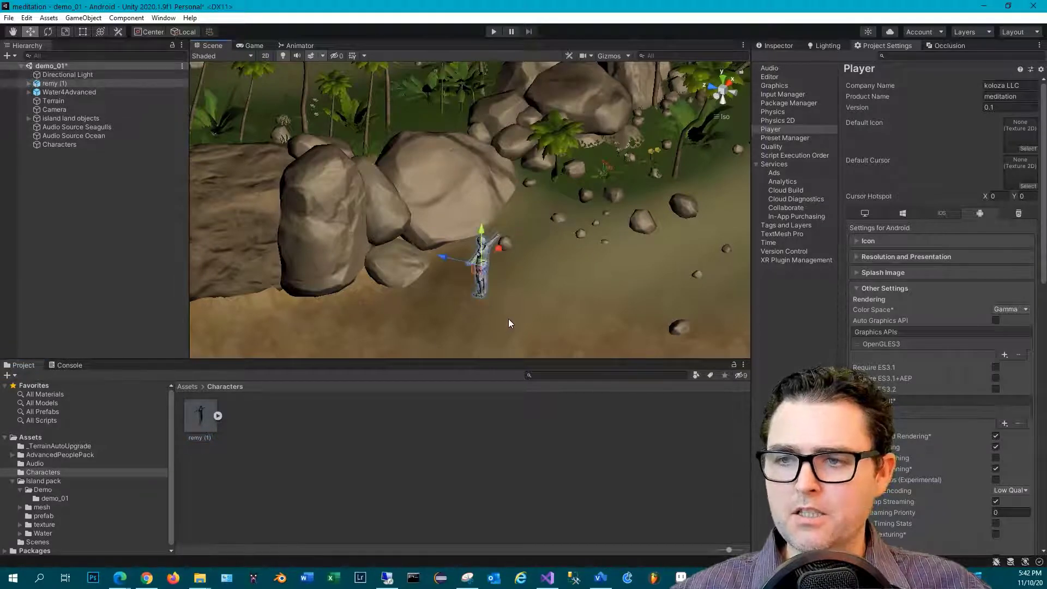
{"action": "scroll", "coordinate": [490, 318], "scroll_direction": "up", "scroll_amount": 3}
{"action": "middle_click_drag", "start_coordinate": [490, 322], "coordinate": [471, 292]}
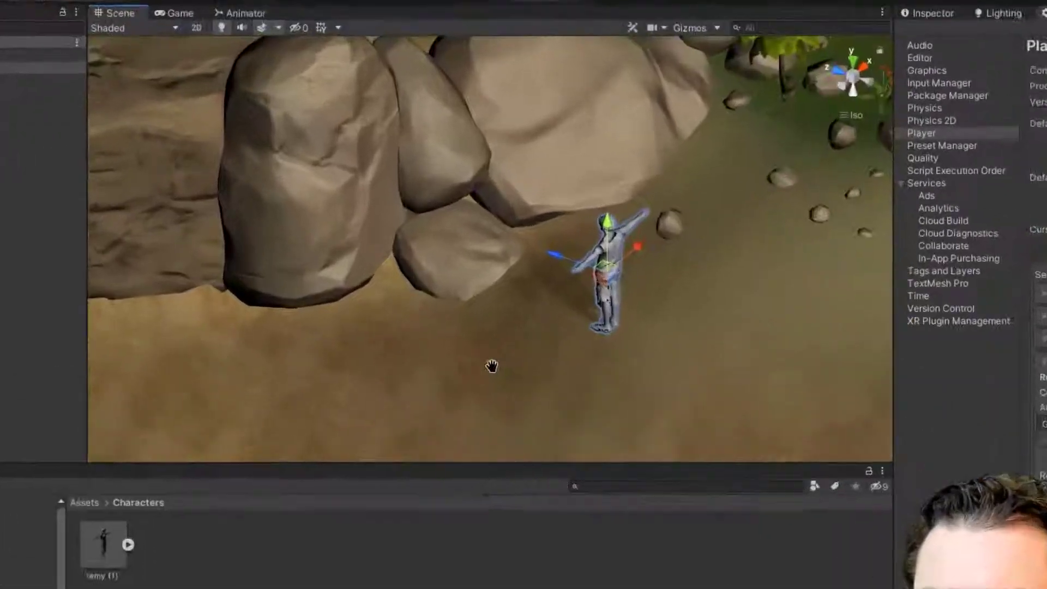
{"action": "scroll", "coordinate": [645, 322], "scroll_direction": "up", "scroll_amount": 5}
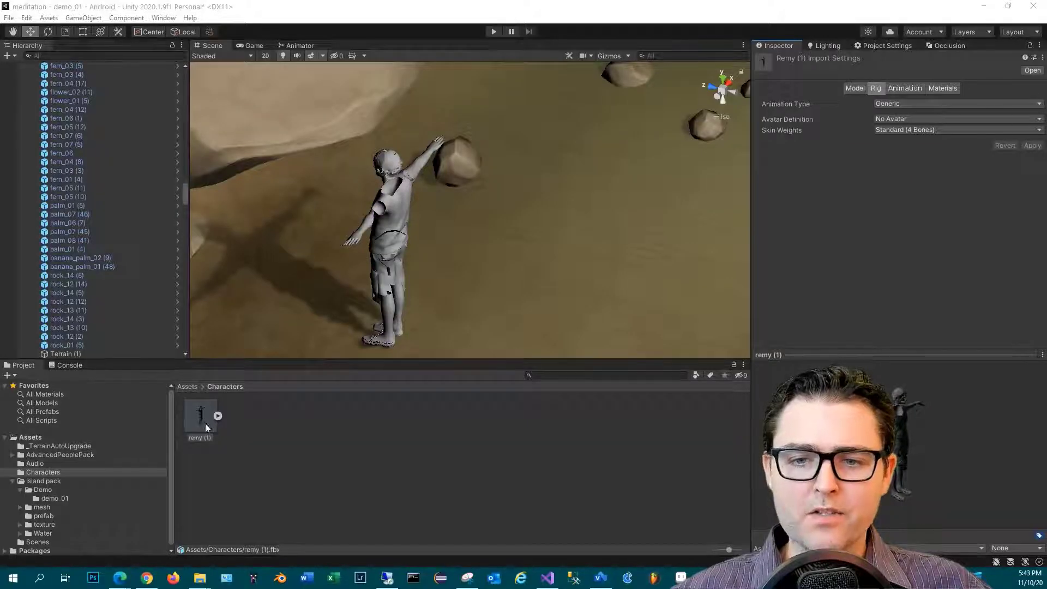
- Set remy (1)'s material Location to Use External Materials (Legacy) and apply it
{"action": "left_click", "coordinate": [198, 417]}
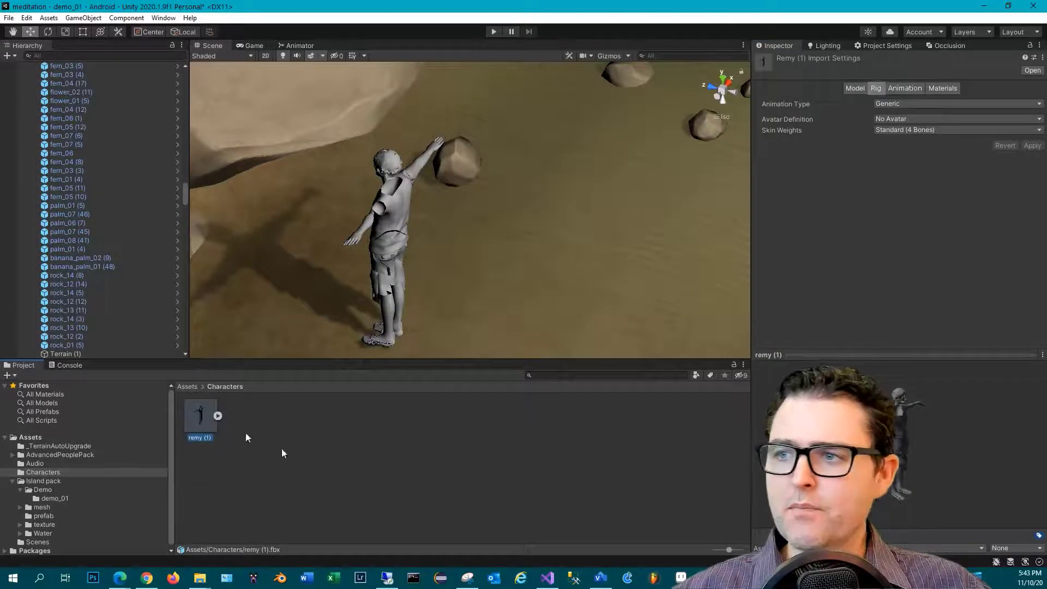
{"action": "left_click", "coordinate": [773, 48]}
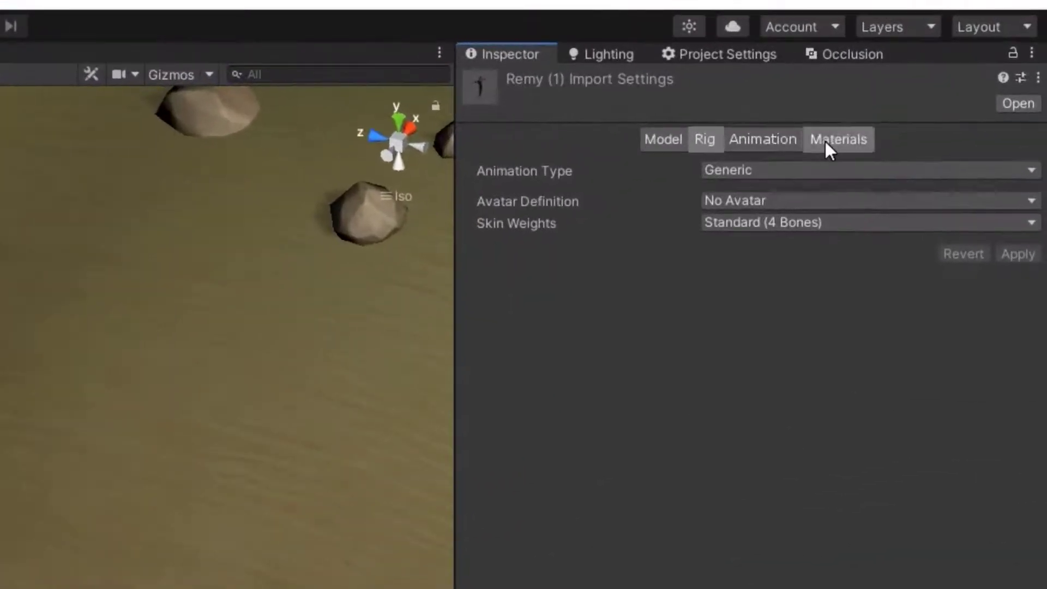
{"action": "left_click", "coordinate": [939, 90]}
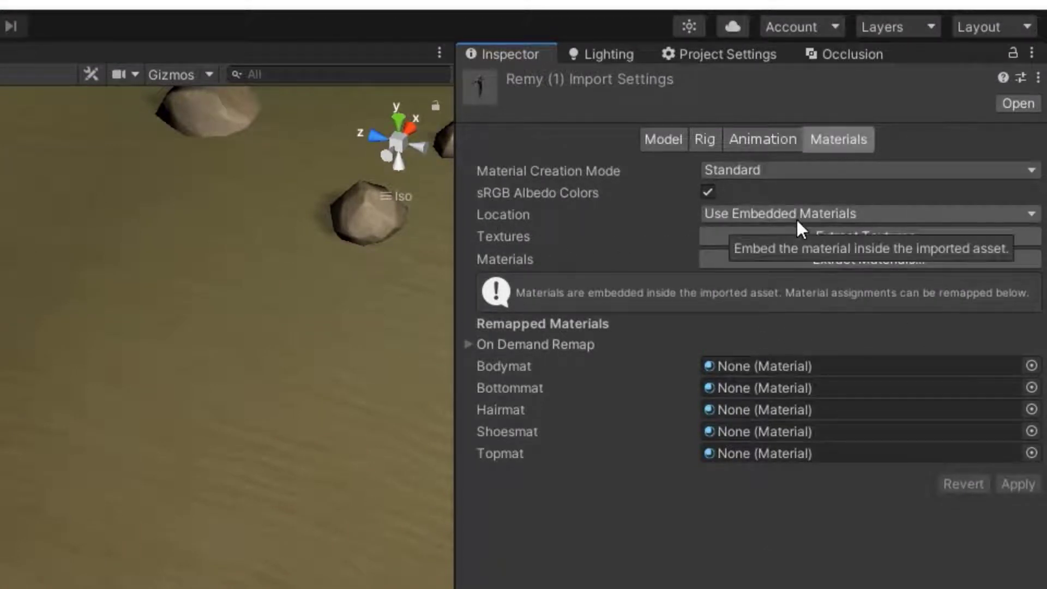
{"action": "left_click", "coordinate": [927, 214]}
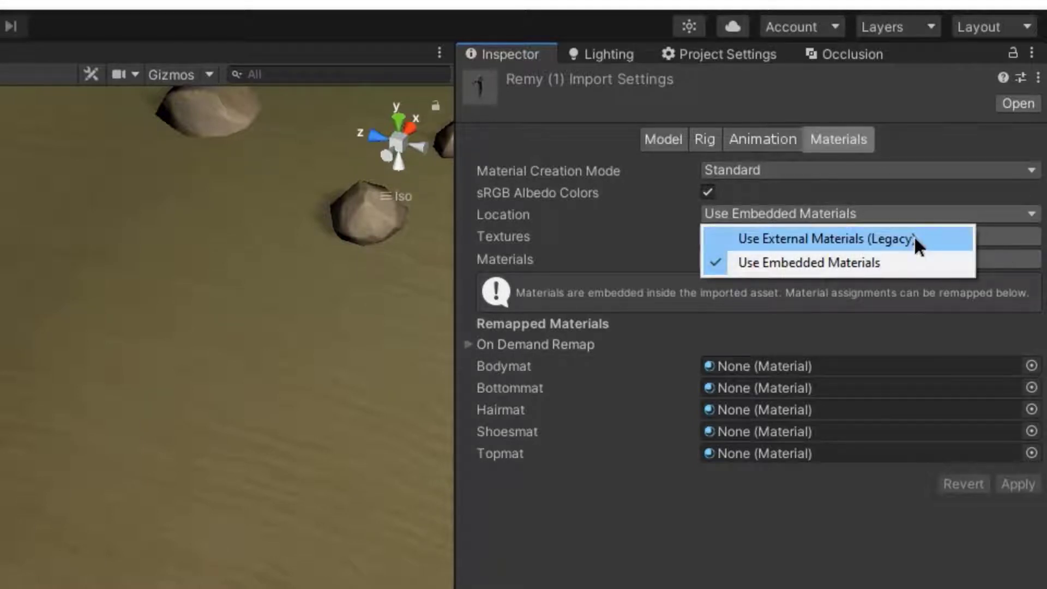
{"action": "left_click", "coordinate": [914, 236]}
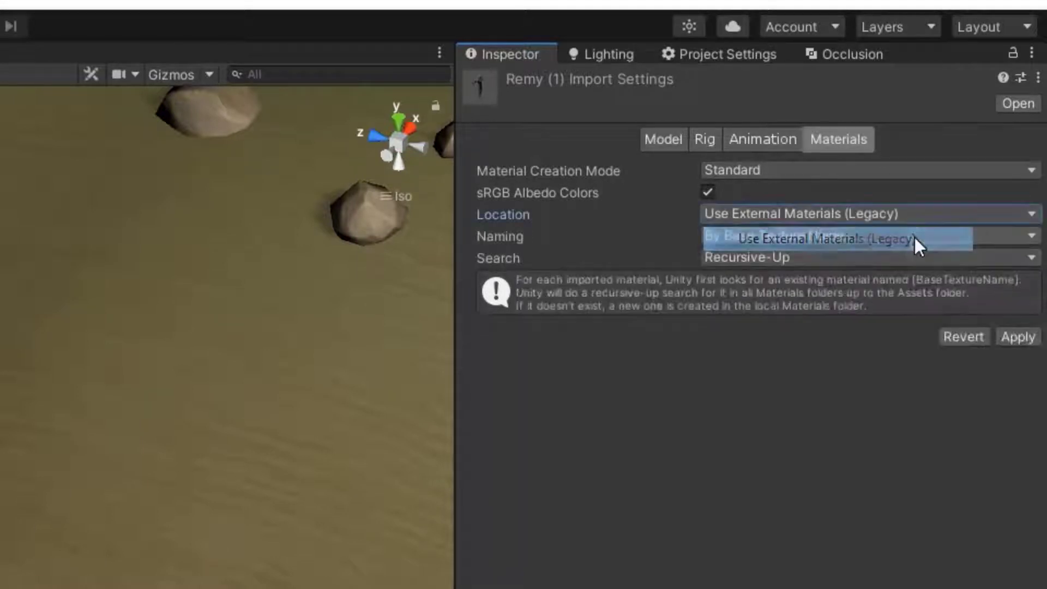
{"action": "left_click", "coordinate": [1027, 330]}
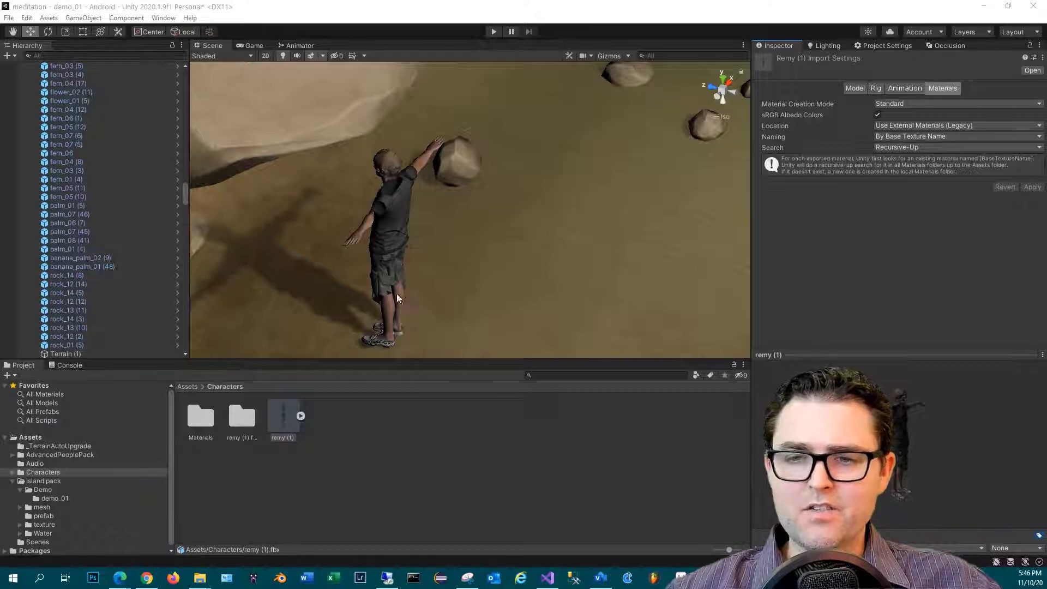
- Clear the selection, then pan, orbit and zoom the Scene view in on Remy beside the rock
{"action": "left_click", "coordinate": [401, 304]}
{"action": "left_click", "coordinate": [402, 303]}
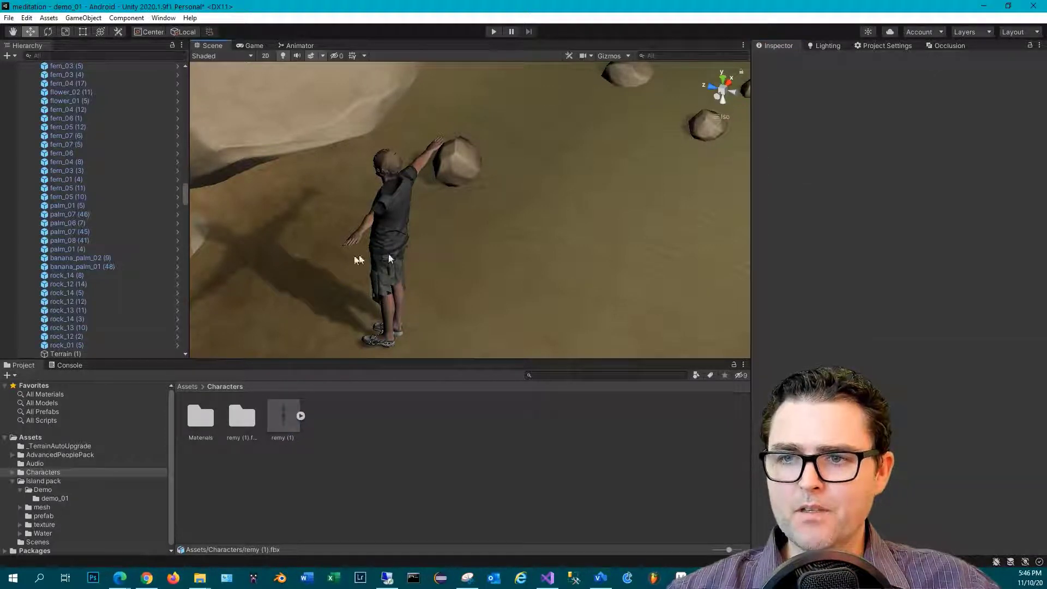
{"action": "left_click", "coordinate": [327, 254]}
{"action": "left_click", "coordinate": [335, 250]}
{"action": "middle_click_drag", "start_coordinate": [336, 248], "coordinate": [418, 227]}
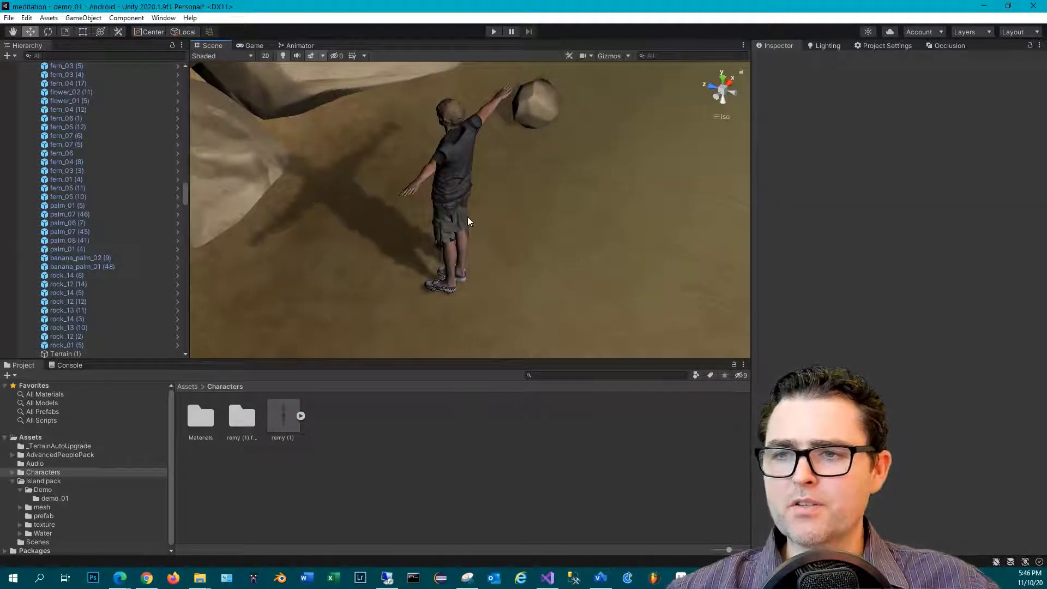
{"action": "scroll", "coordinate": [468, 221], "scroll_direction": "up", "scroll_amount": 2}
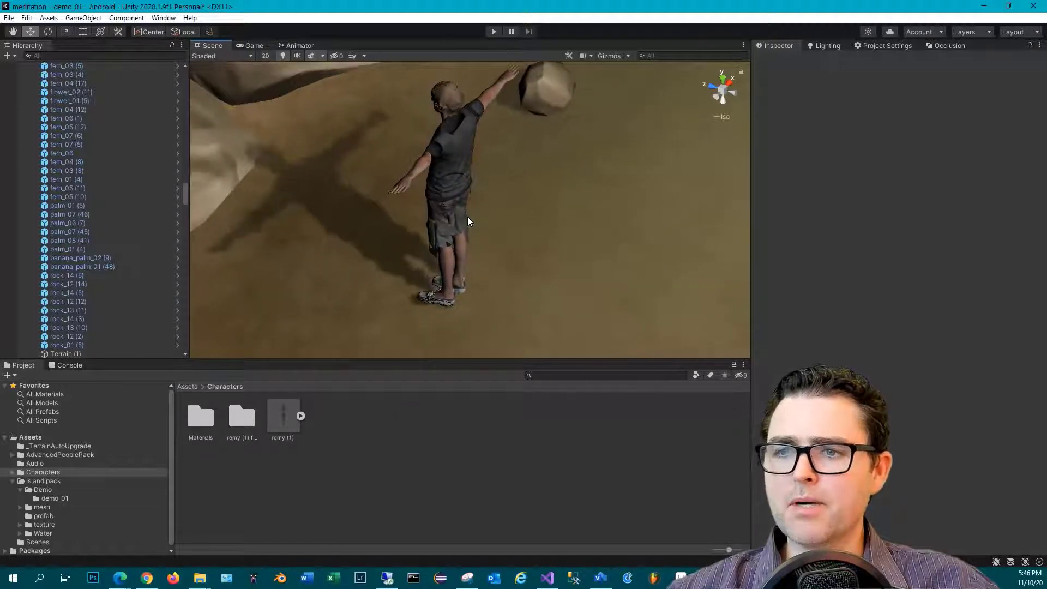
{"action": "left_click_drag", "start_coordinate": [468, 221], "coordinate": [413, 200], "text": "alt"}
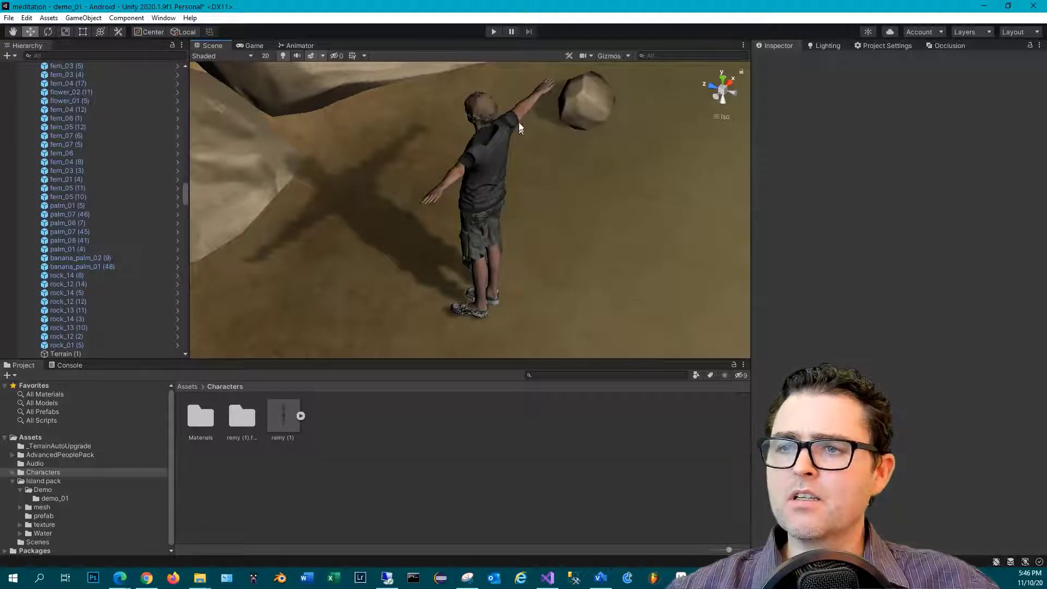
{"action": "scroll", "coordinate": [500, 129], "scroll_direction": "up", "scroll_amount": 3}
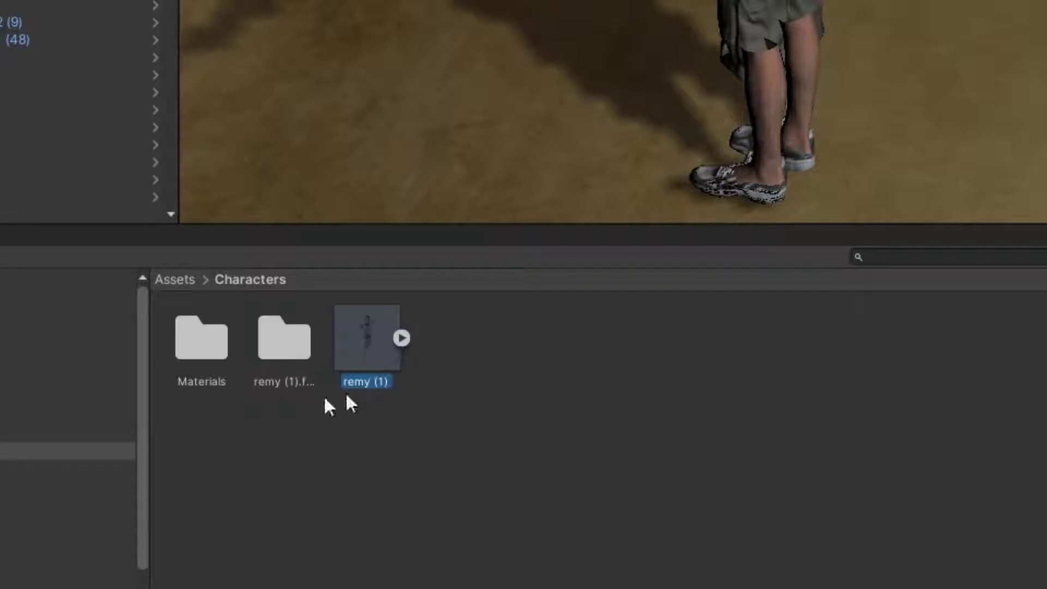
- Open the remy (1).fbm folder and inspect its textures
{"action": "double_click", "coordinate": [297, 354]}
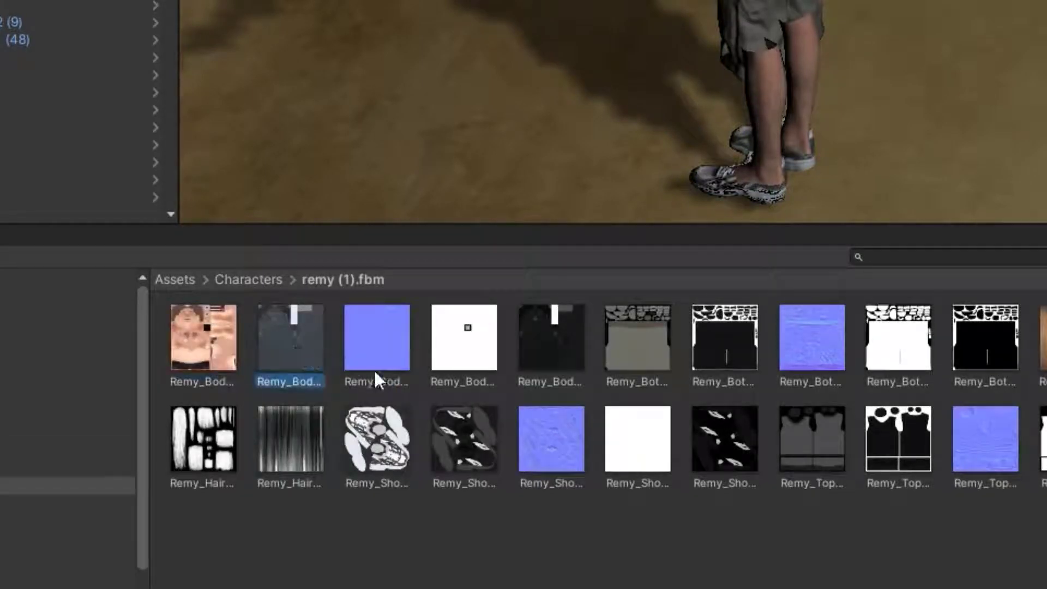
{"action": "left_click", "coordinate": [214, 376]}
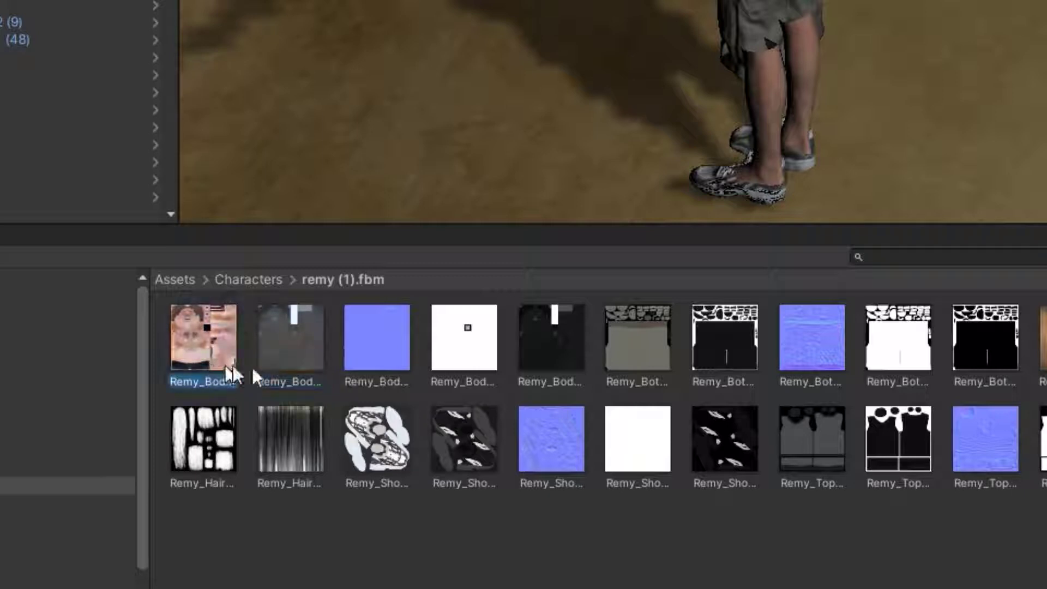
{"action": "left_click", "coordinate": [762, 443]}
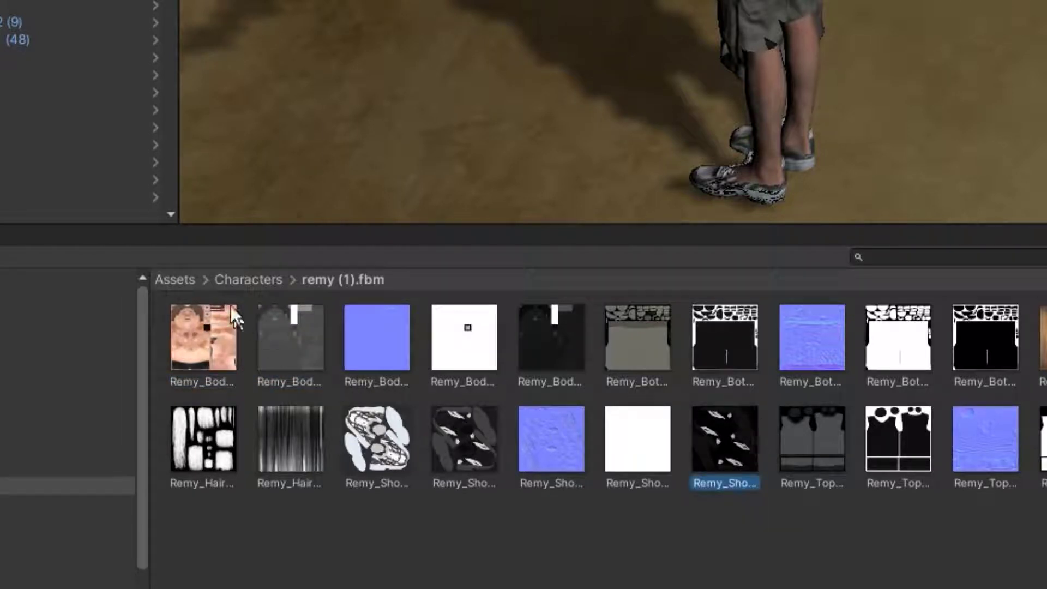
- Return to Characters, open the Materials folder and select the first two materials
{"action": "left_click", "coordinate": [257, 280]}
{"action": "double_click", "coordinate": [216, 339]}
{"action": "left_click", "coordinate": [203, 330]}
{"action": "left_click", "coordinate": [294, 348]}
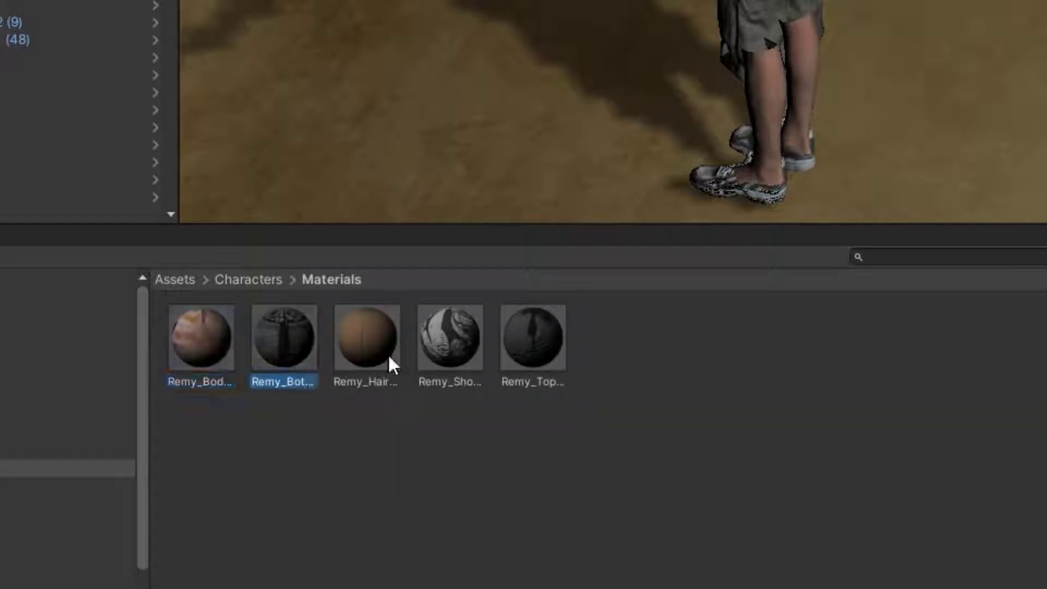
- Select all five Remy materials, from Remy_Body_Diffuse onward, in the Materials folder
{"action": "left_click", "coordinate": [366, 349]}
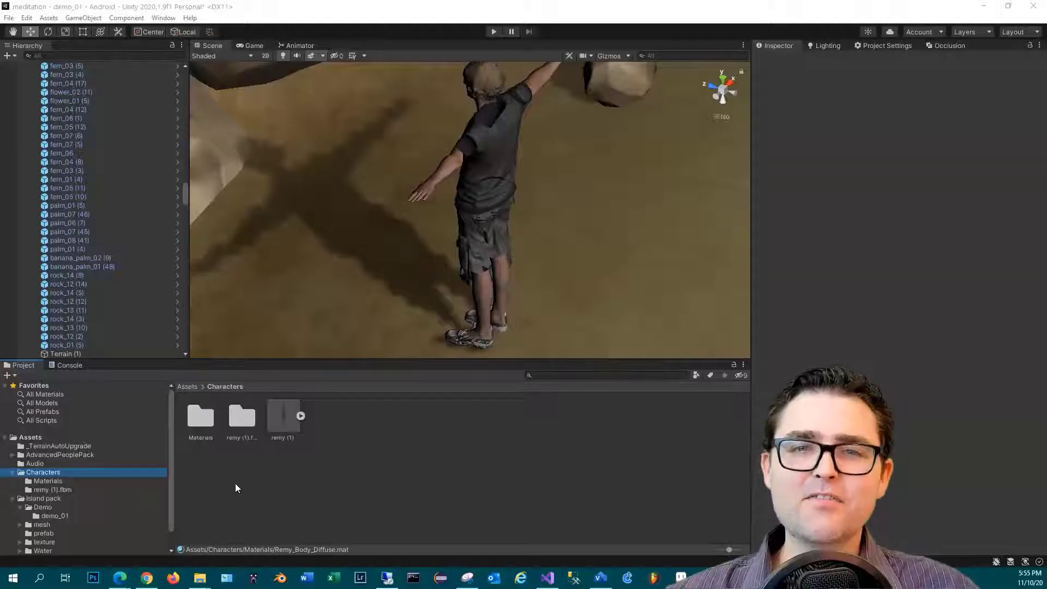
{"action": "double_click", "coordinate": [200, 417]}
{"action": "left_click", "coordinate": [200, 415]}
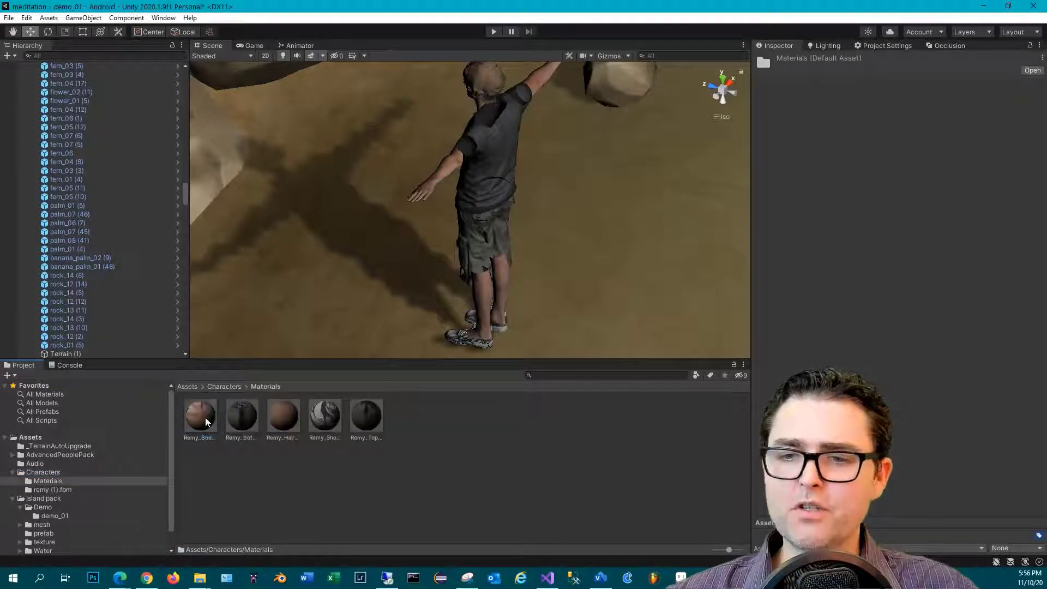
{"action": "left_click", "coordinate": [367, 420], "text": "shift"}
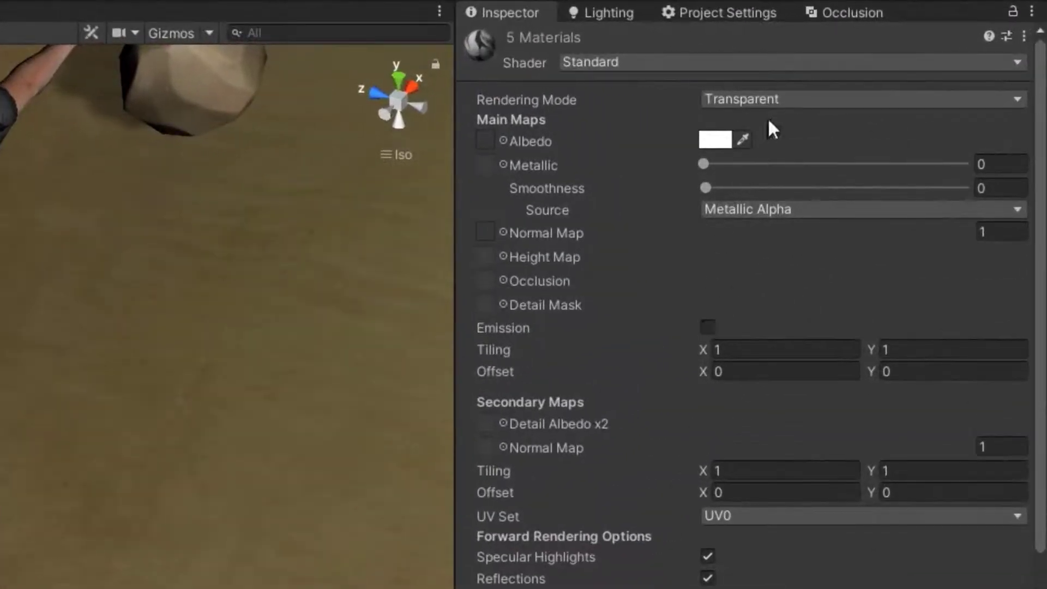
- Set the selected materials' Rendering Mode to Opaque and check Remy in the scene
{"action": "left_click", "coordinate": [776, 97]}
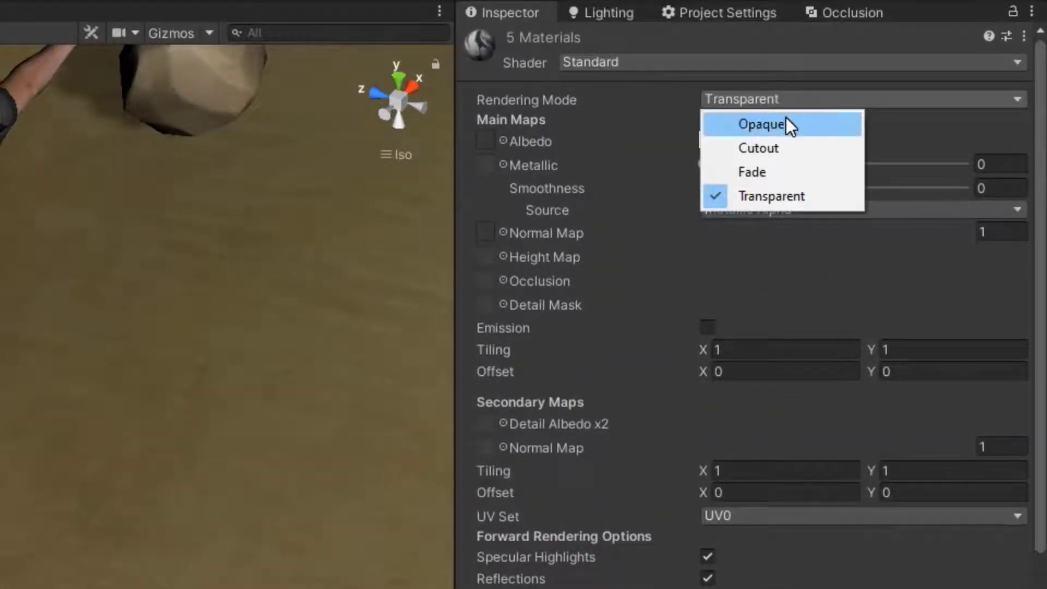
{"action": "left_click", "coordinate": [787, 124]}
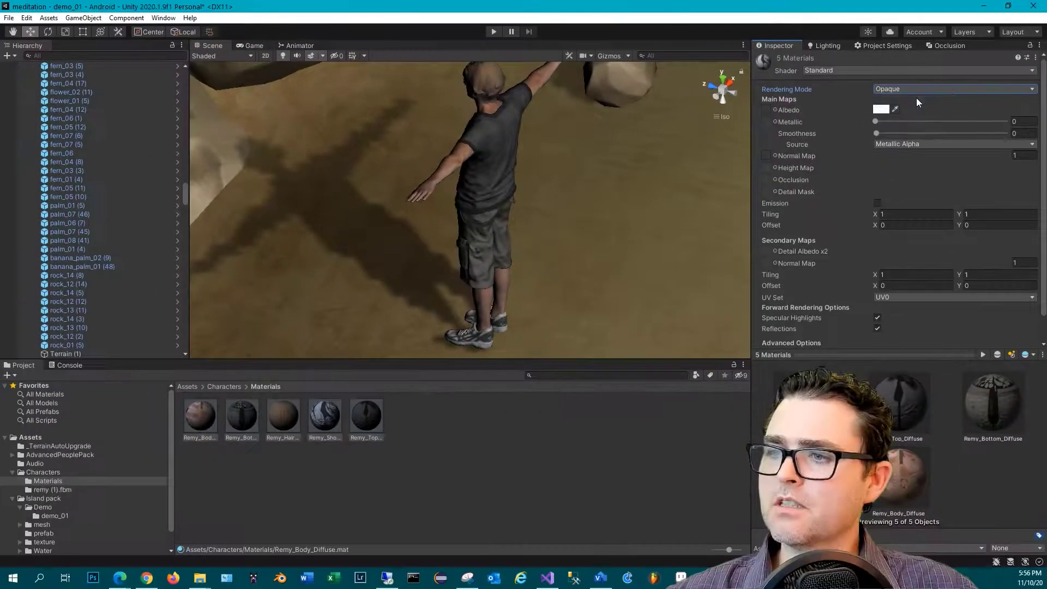
{"action": "left_click", "coordinate": [908, 61]}
{"action": "left_click", "coordinate": [906, 75]}
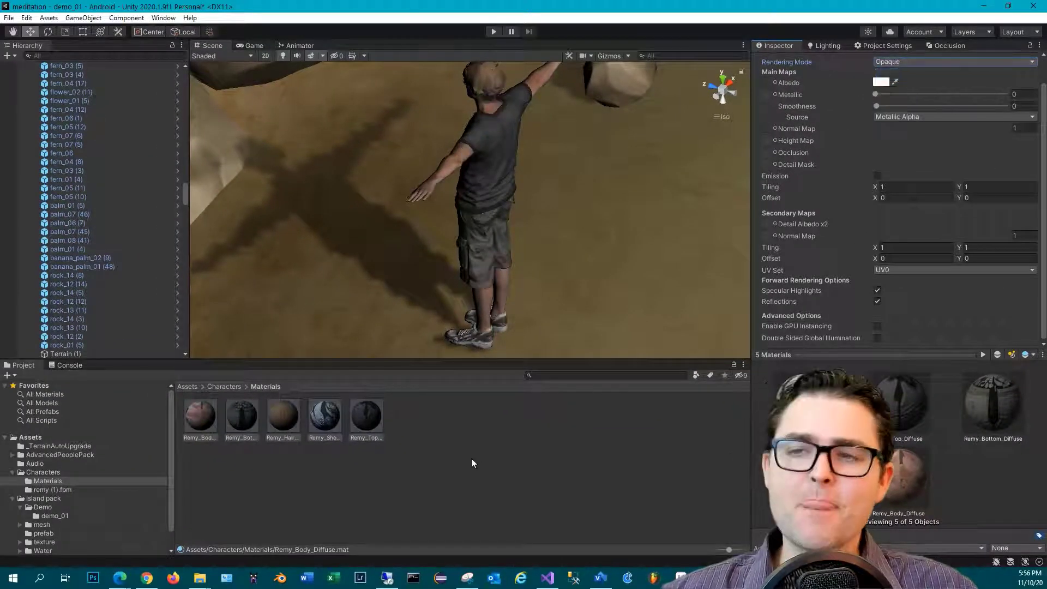
{"action": "left_click_drag", "start_coordinate": [462, 202], "coordinate": [529, 236], "text": "alt"}
{"action": "scroll", "coordinate": [528, 236], "scroll_direction": "up", "scroll_amount": 3}
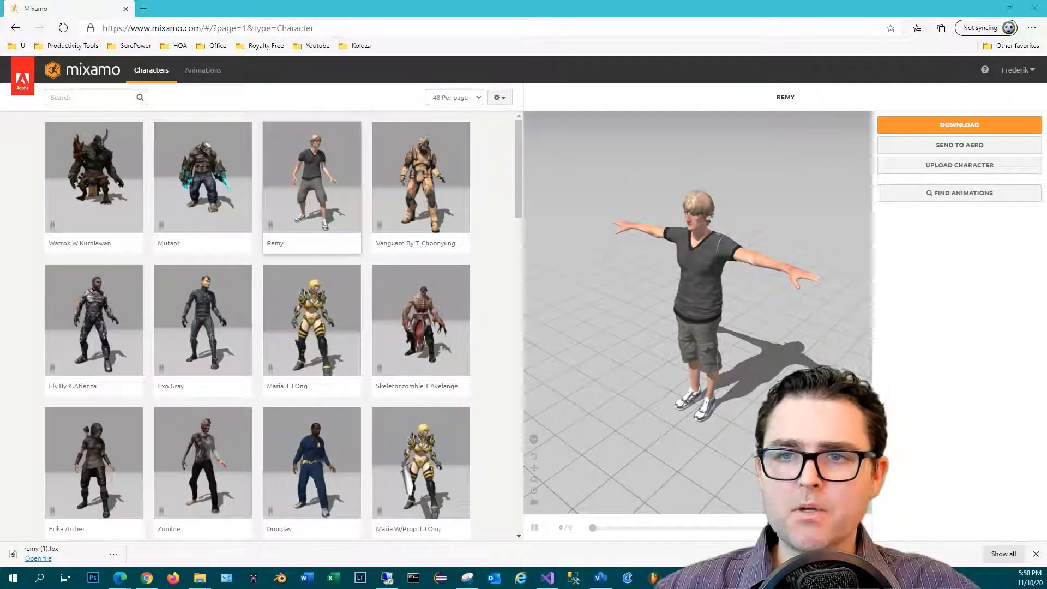
- Search Mixamo's Animations library for 'idle' and scroll through the results to find Breathing Idle
{"action": "left_click", "coordinate": [209, 78]}
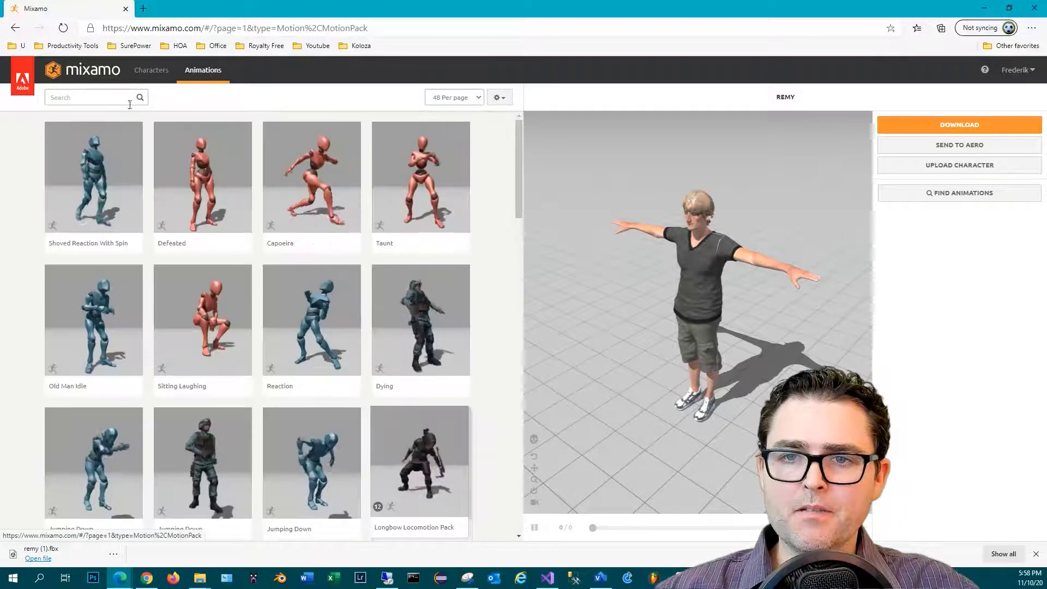
{"action": "left_click", "coordinate": [90, 97]}
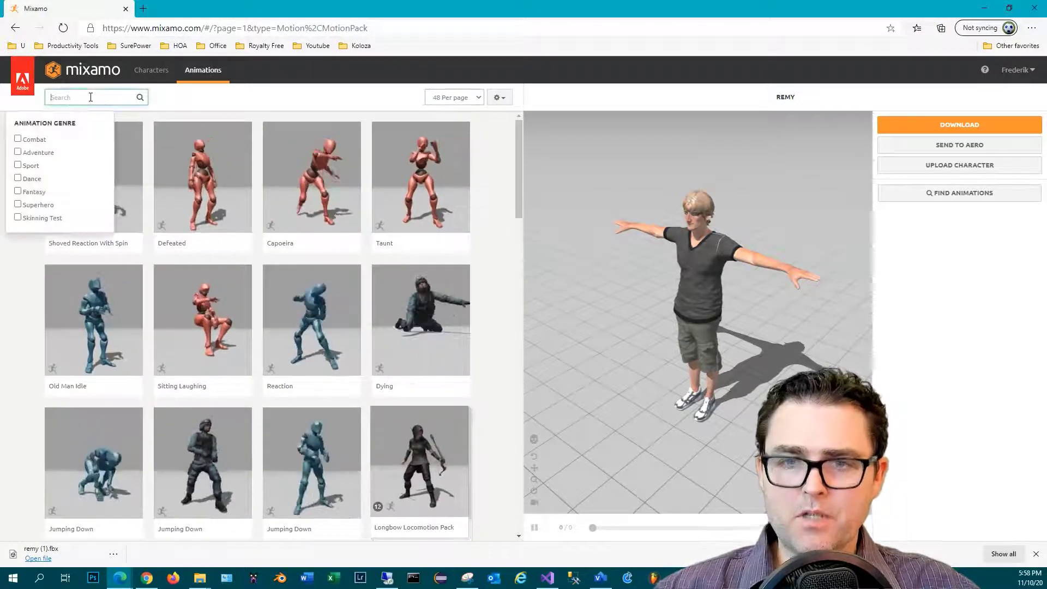
{"action": "type", "text": "idle"}
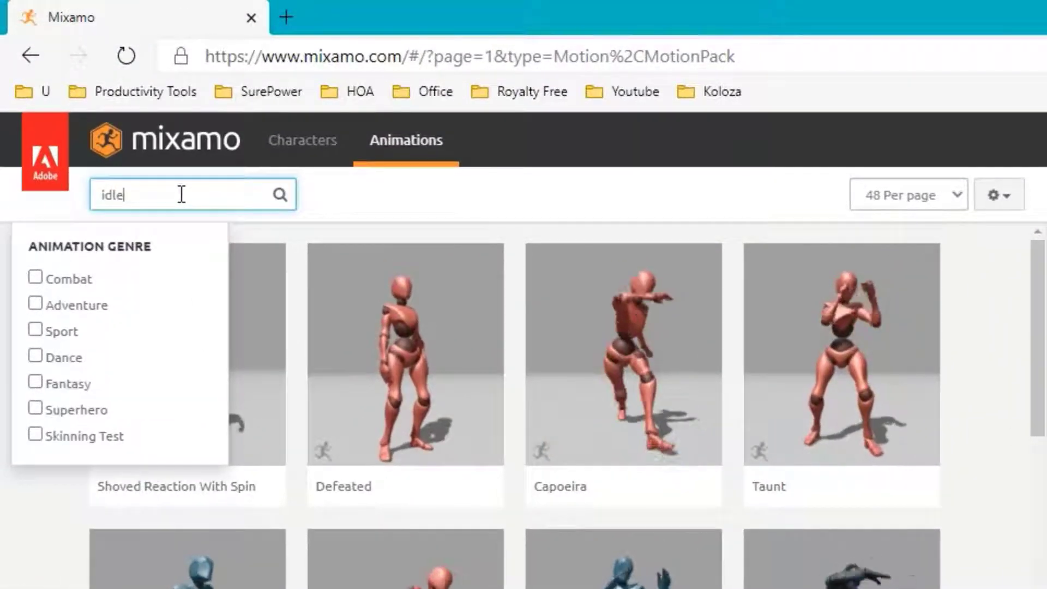
{"action": "key", "text": "Return"}
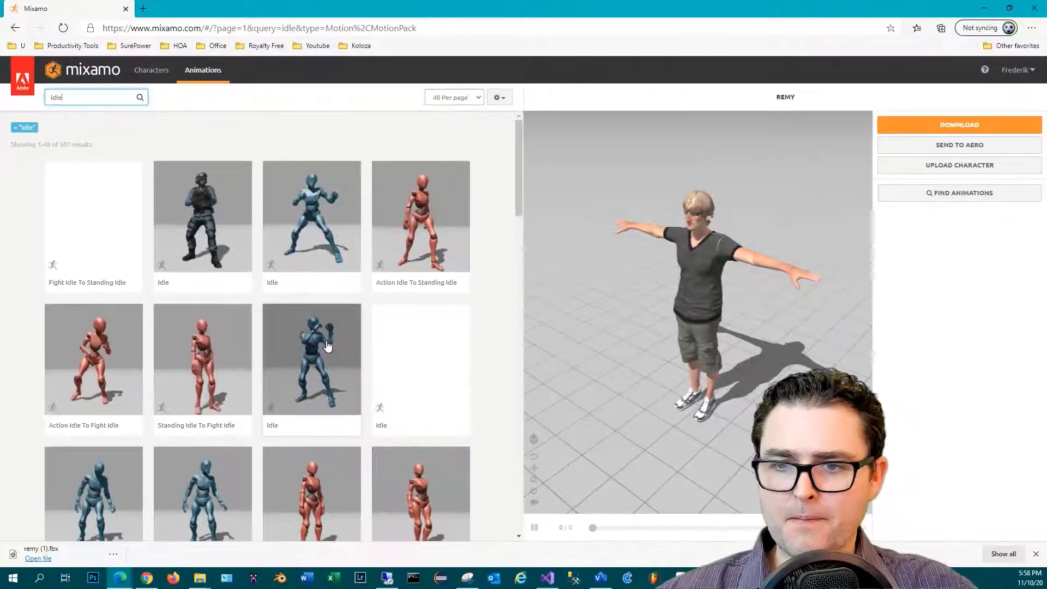
{"action": "scroll", "coordinate": [449, 386], "scroll_direction": "down", "scroll_amount": 2}
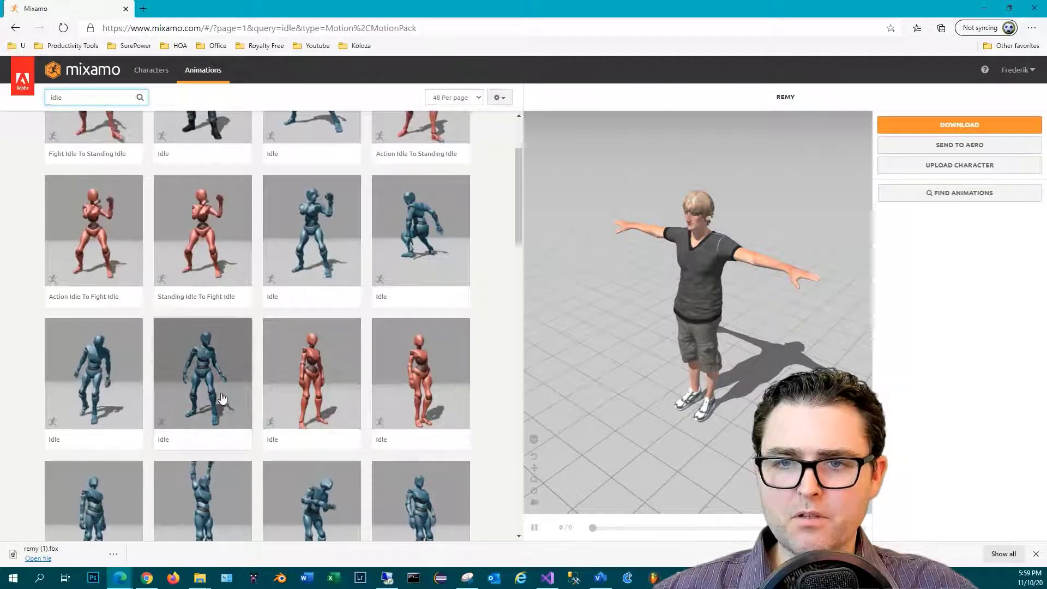
{"action": "scroll", "coordinate": [222, 399], "scroll_direction": "up", "scroll_amount": 3}
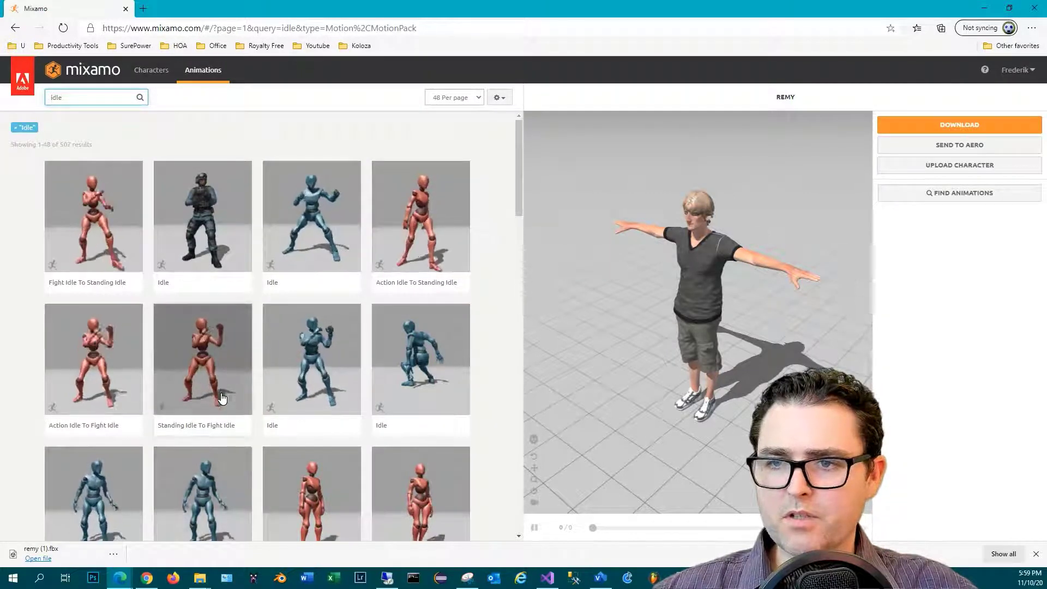
{"action": "scroll", "coordinate": [222, 399], "scroll_direction": "down", "scroll_amount": 8}
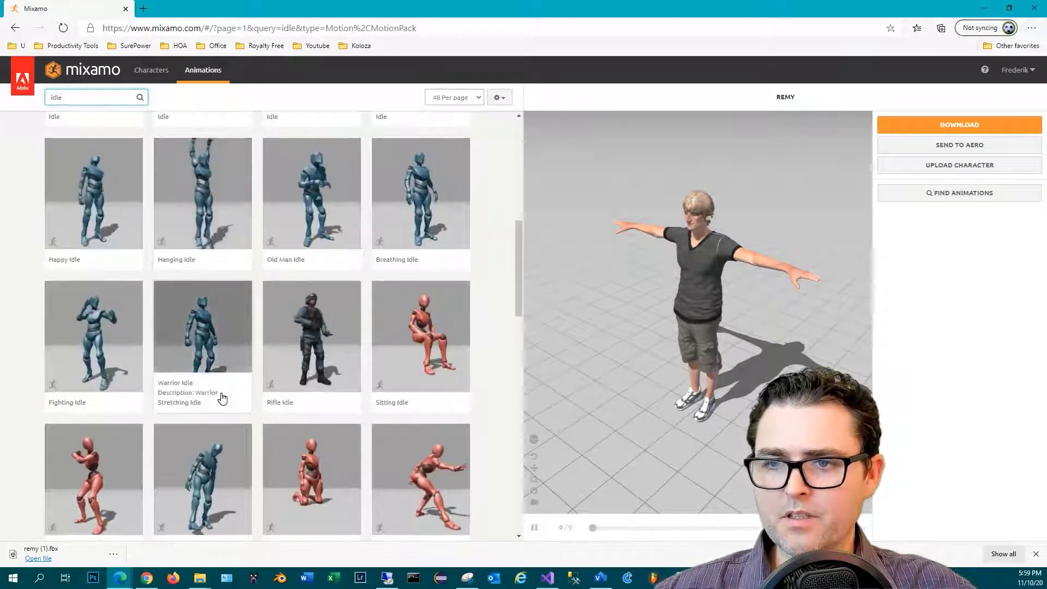
{"action": "scroll", "coordinate": [431, 257], "scroll_direction": "up", "scroll_amount": 1}
- Preview Breathing Idle on Remy and keep the download format as FBX for Unity
{"action": "left_click", "coordinate": [431, 257]}
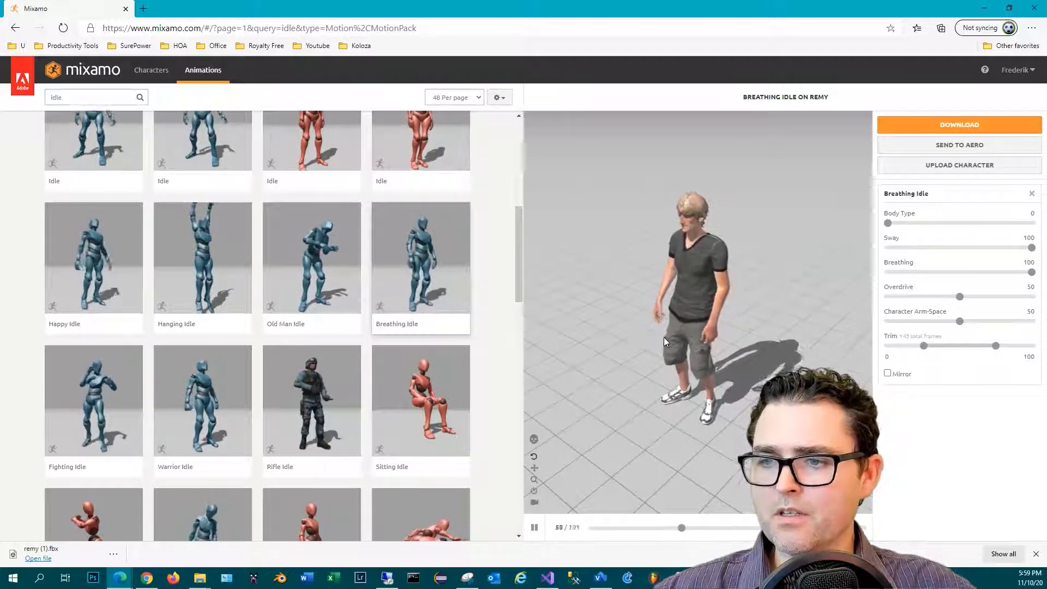
{"action": "left_click_drag", "start_coordinate": [696, 297], "coordinate": [730, 384]}
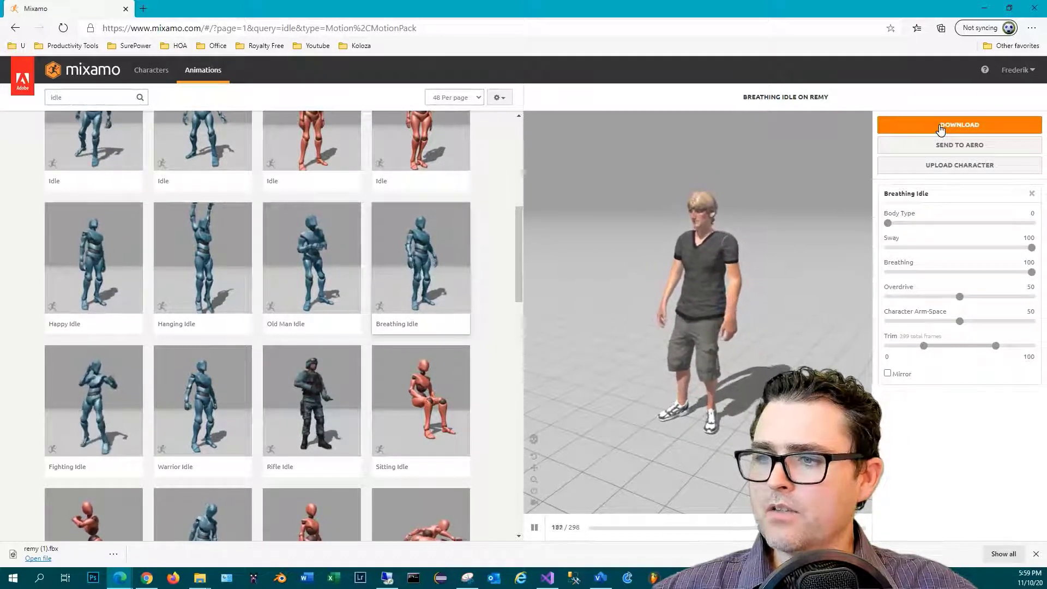
{"action": "left_click", "coordinate": [940, 125]}
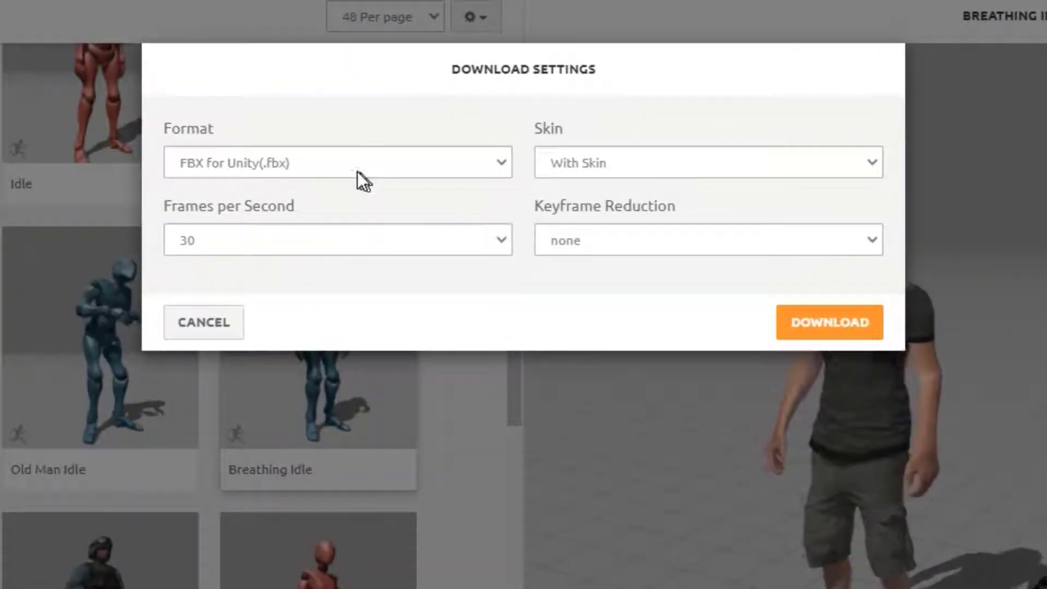
{"action": "left_click", "coordinate": [359, 162]}
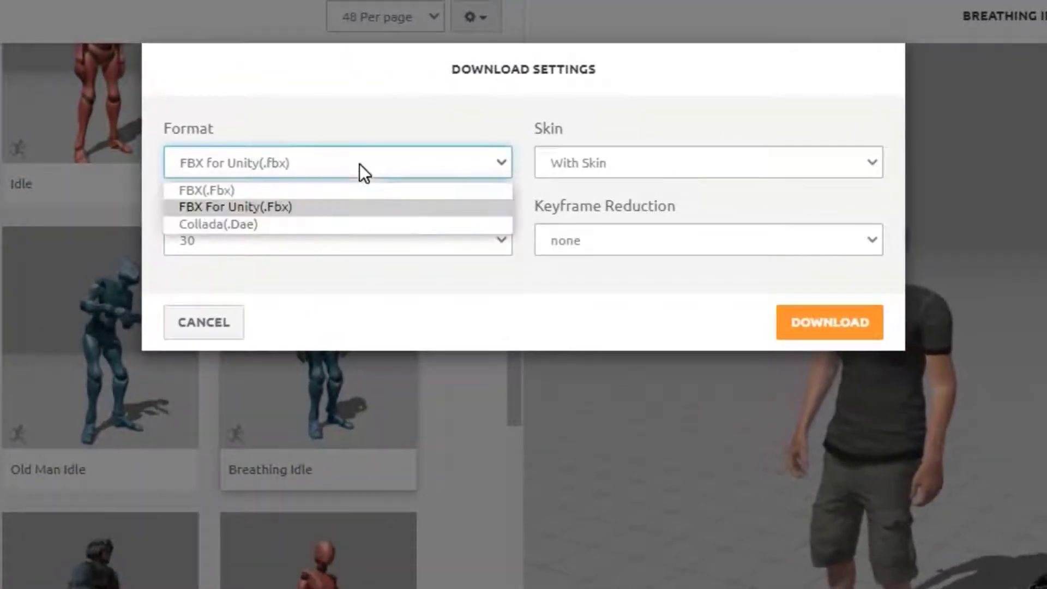
{"action": "left_click", "coordinate": [359, 164]}
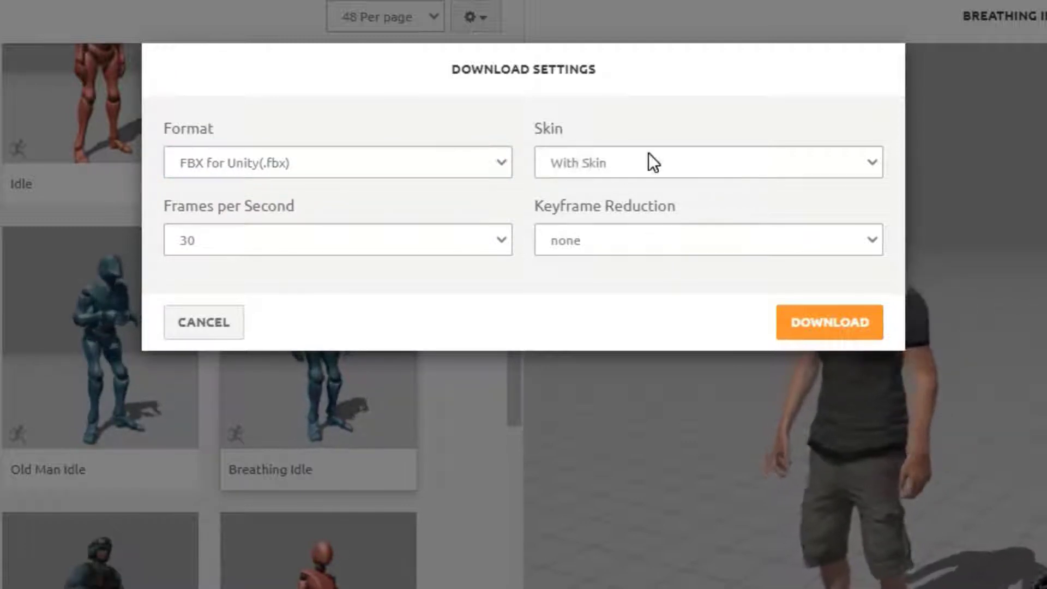
- Download the Breathing Idle animation and create an Animations folder inside Characters
{"action": "left_click", "coordinate": [836, 327]}
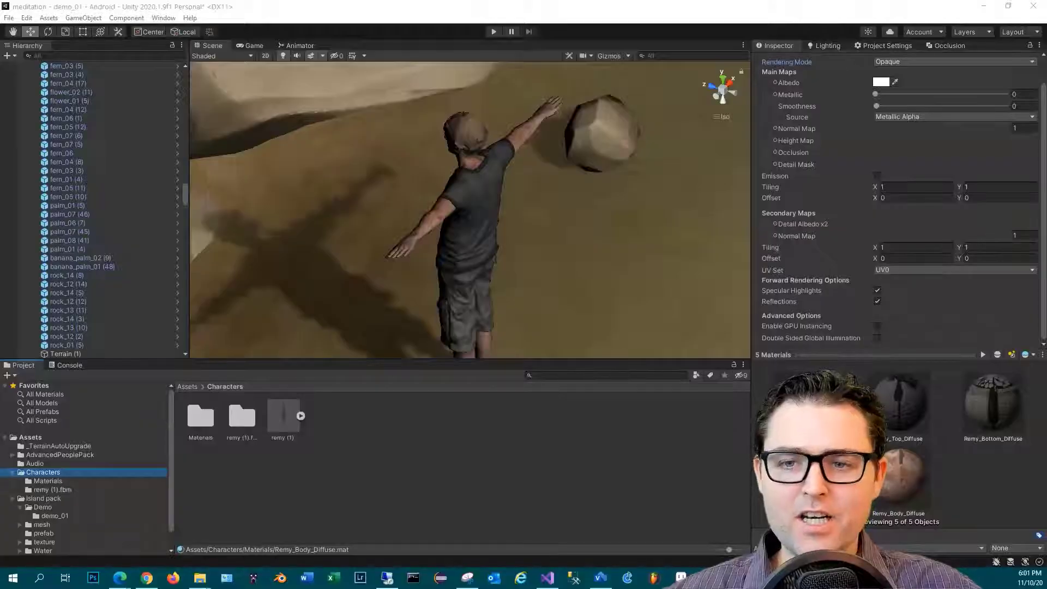
{"action": "right_click", "coordinate": [395, 443]}
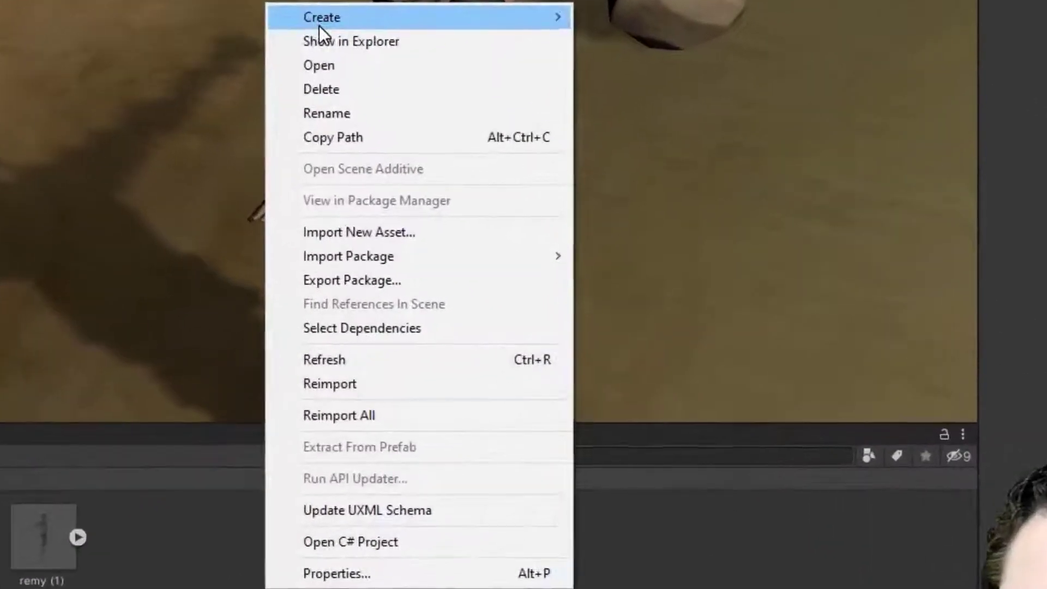
{"action": "mouse_move", "coordinate": [421, 158]}
{"action": "left_click", "coordinate": [633, 22]}
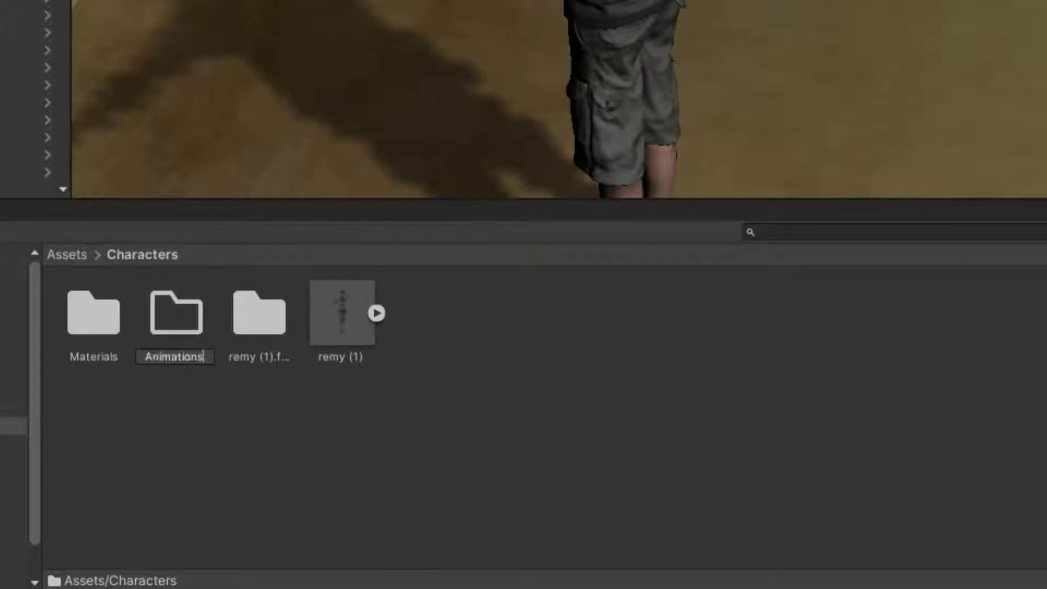
{"action": "key", "text": "Return"}
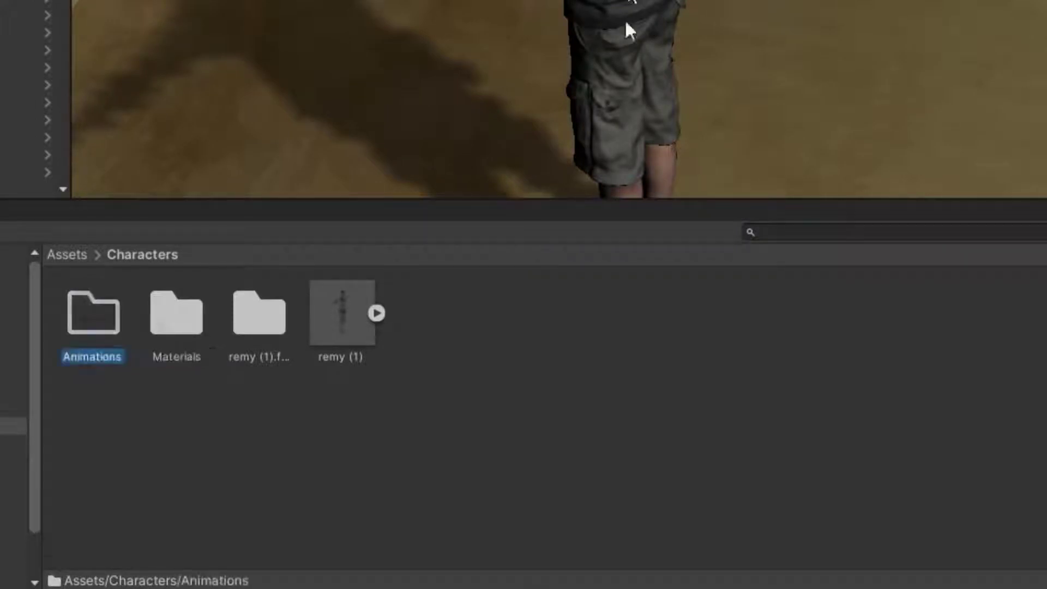
- Import remy@Breathing Idle.fbx into the new Animations folder
{"action": "double_click", "coordinate": [116, 324]}
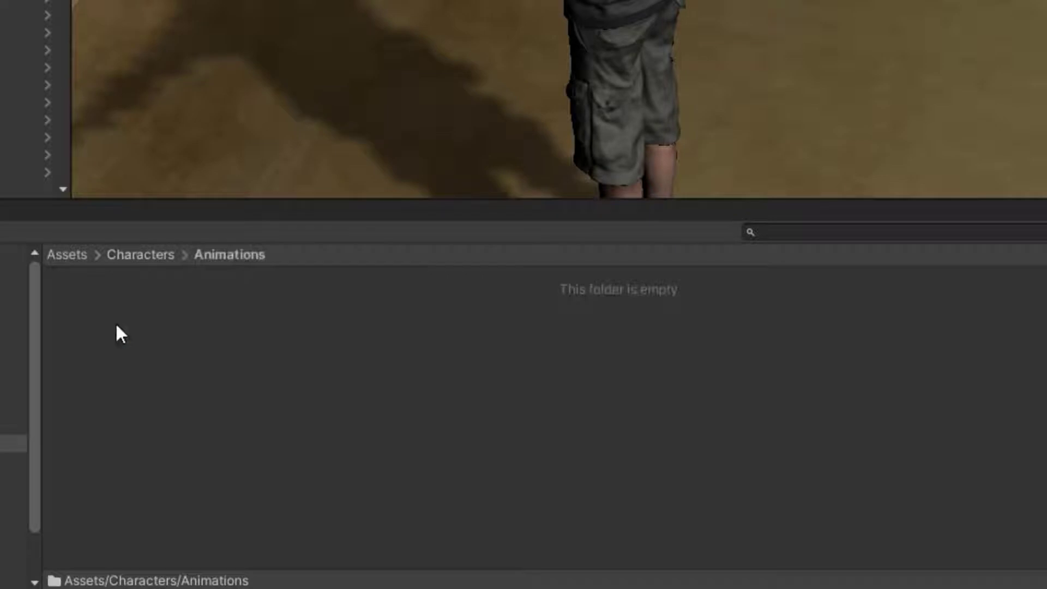
{"action": "right_click", "coordinate": [268, 331]}
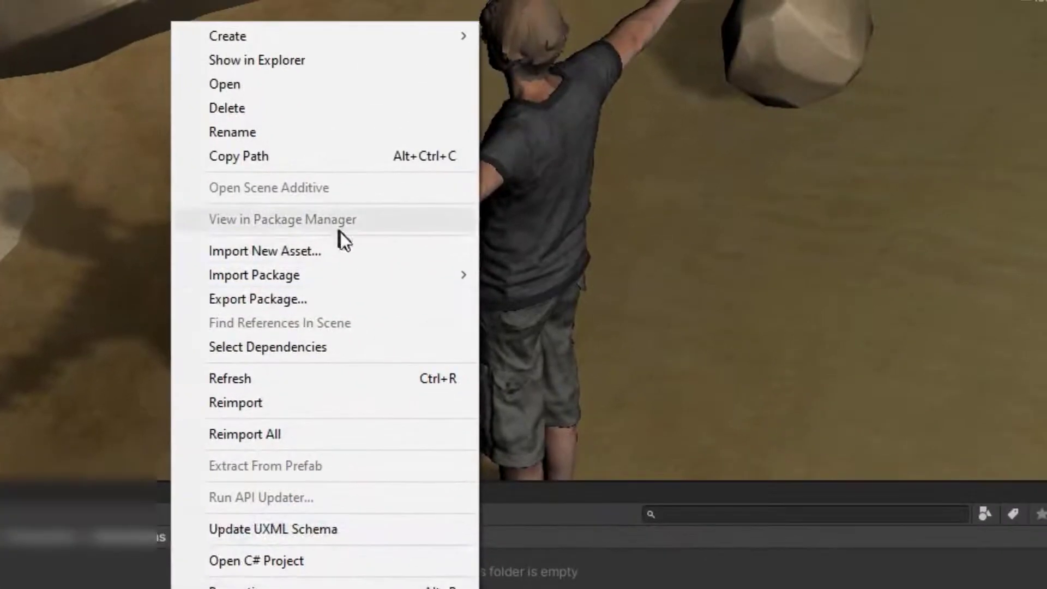
{"action": "left_click", "coordinate": [360, 201]}
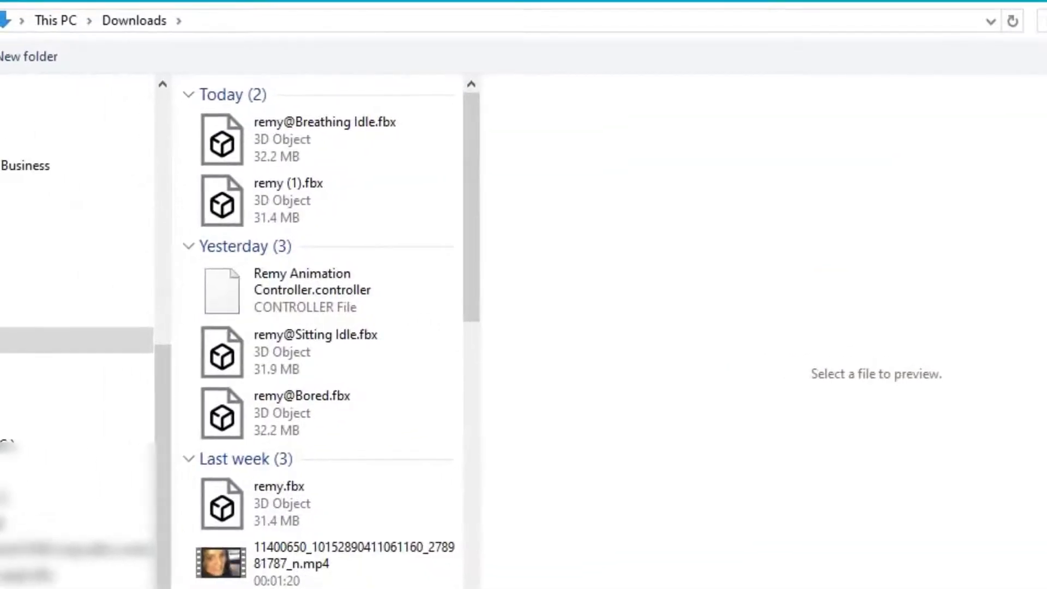
{"action": "left_click", "coordinate": [354, 149]}
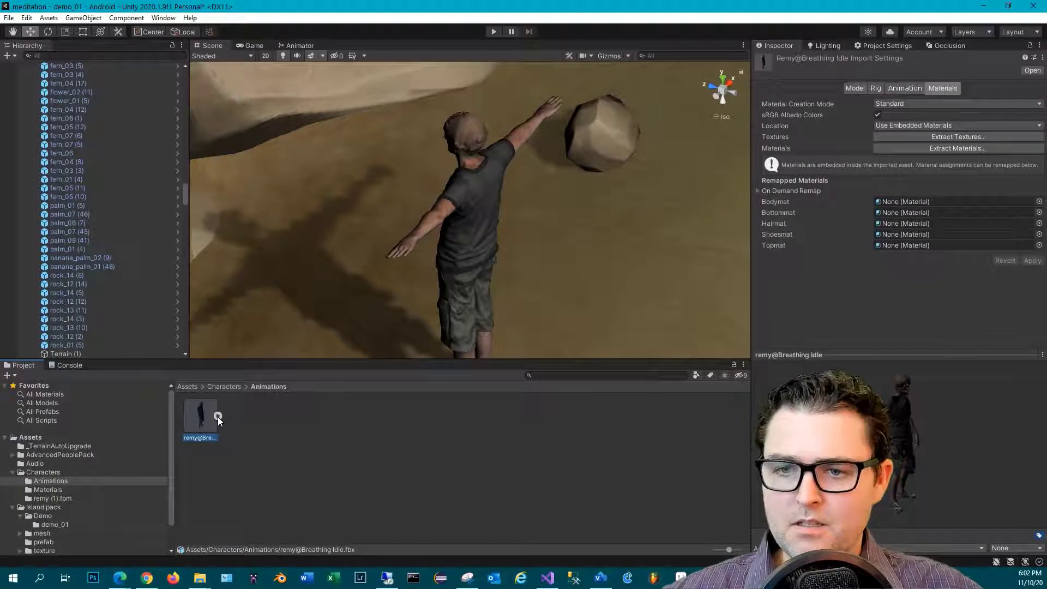
- Expand remy@Breathing Idle and select its Breathing animation clip
{"action": "left_click", "coordinate": [218, 417]}
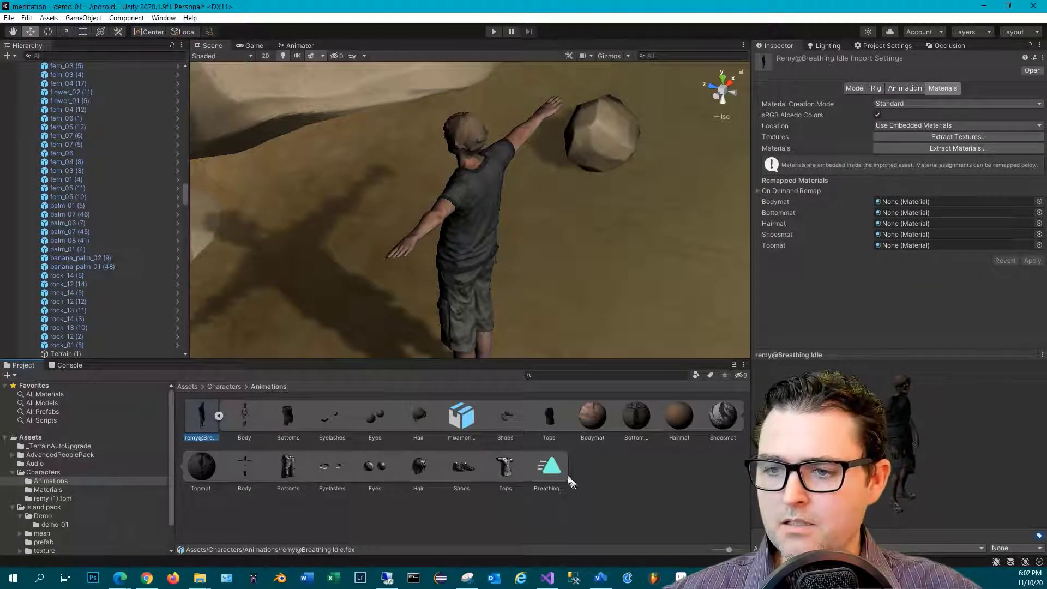
{"action": "left_click", "coordinate": [553, 468]}
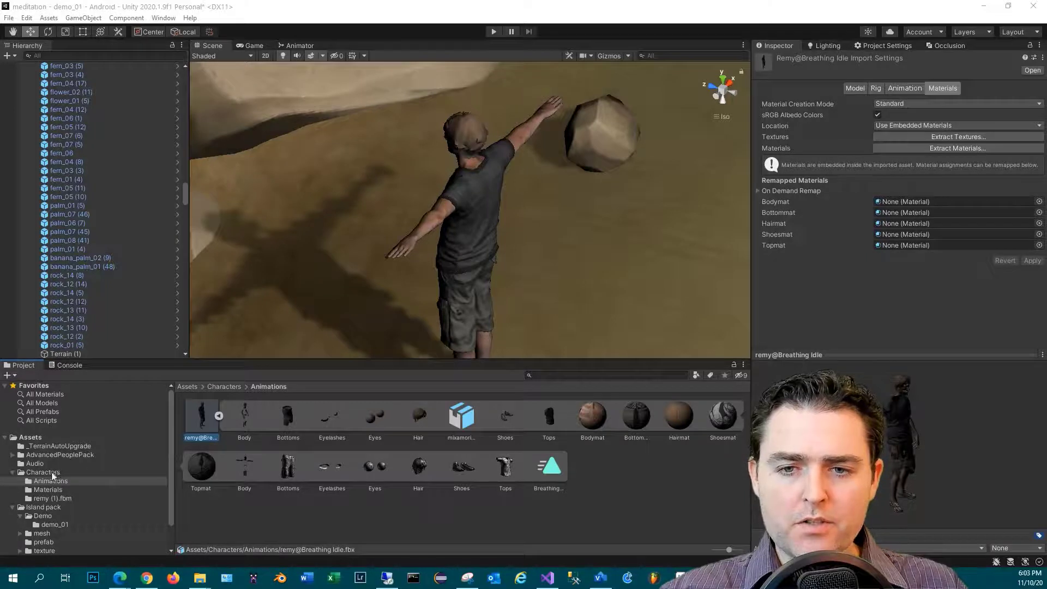
- Set remy (1)'s Rig Animation Type to Humanoid in the Inspector and apply it
{"action": "left_click", "coordinate": [44, 472]}
{"action": "left_click", "coordinate": [327, 414]}
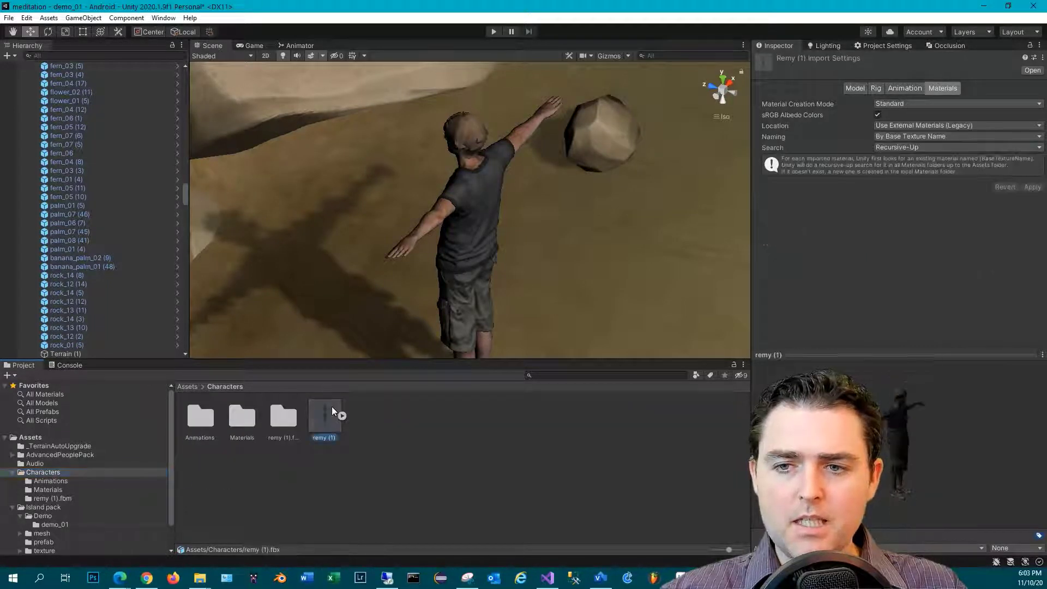
{"action": "left_click", "coordinate": [876, 89]}
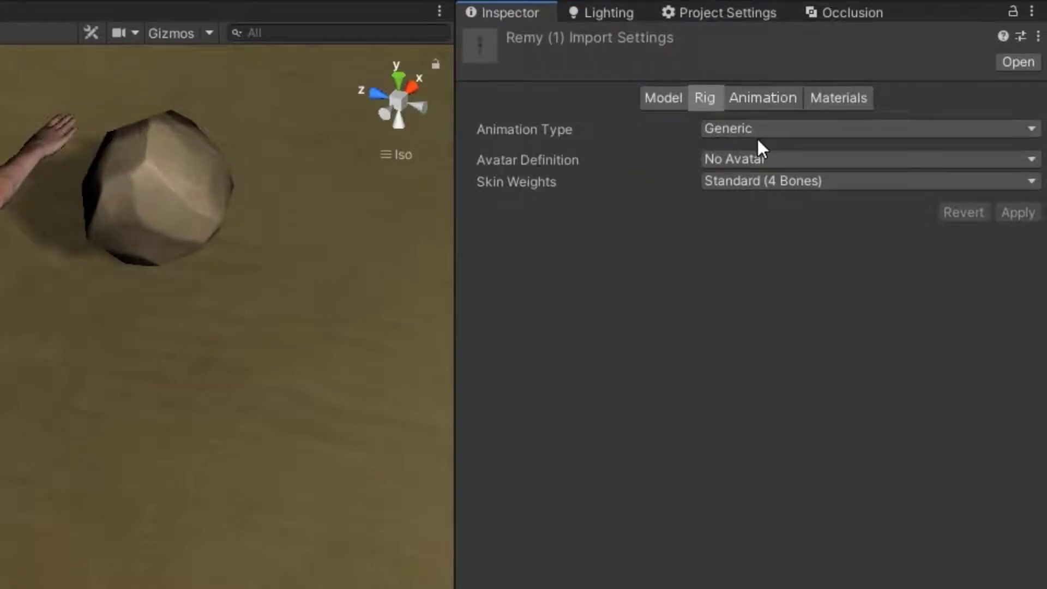
{"action": "left_click", "coordinate": [782, 131]}
{"action": "left_click", "coordinate": [784, 224]}
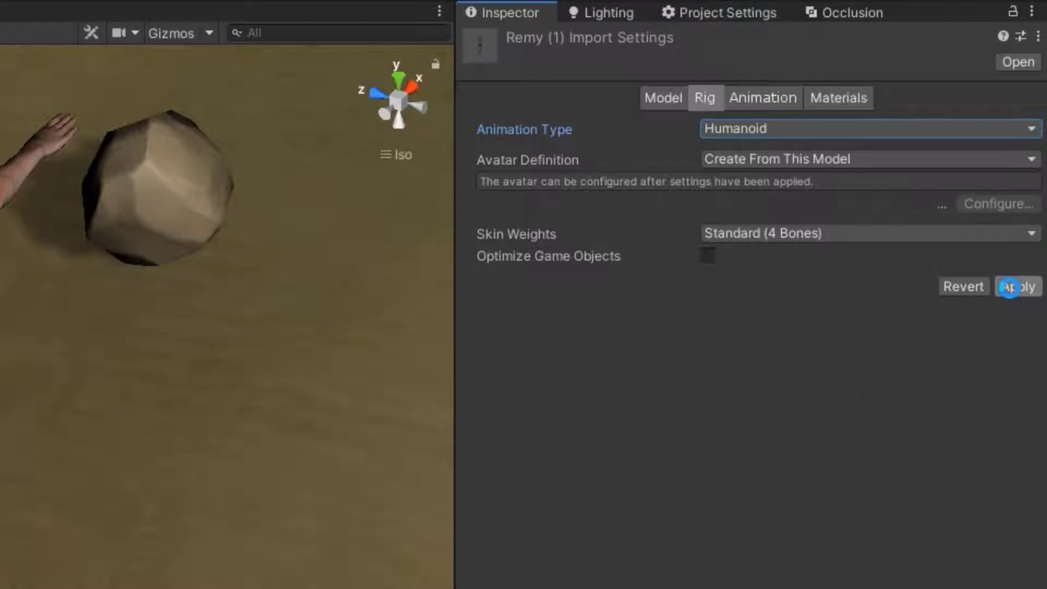
{"action": "left_click", "coordinate": [1010, 288]}
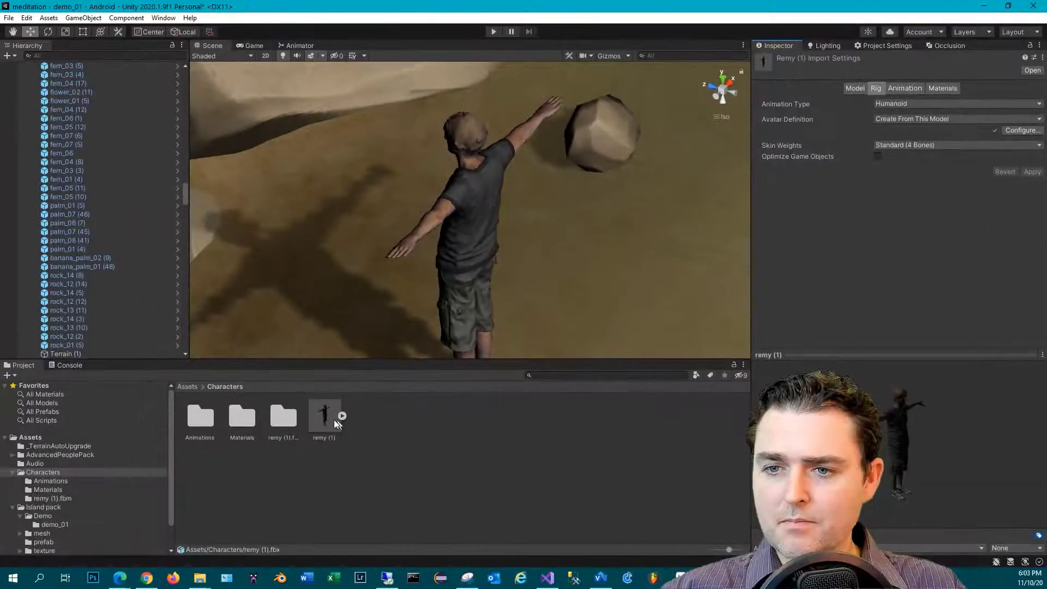
- Review the remy (1) Avatar's bone mapping in Configure Avatar, then finish with Done
{"action": "left_click", "coordinate": [342, 416]}
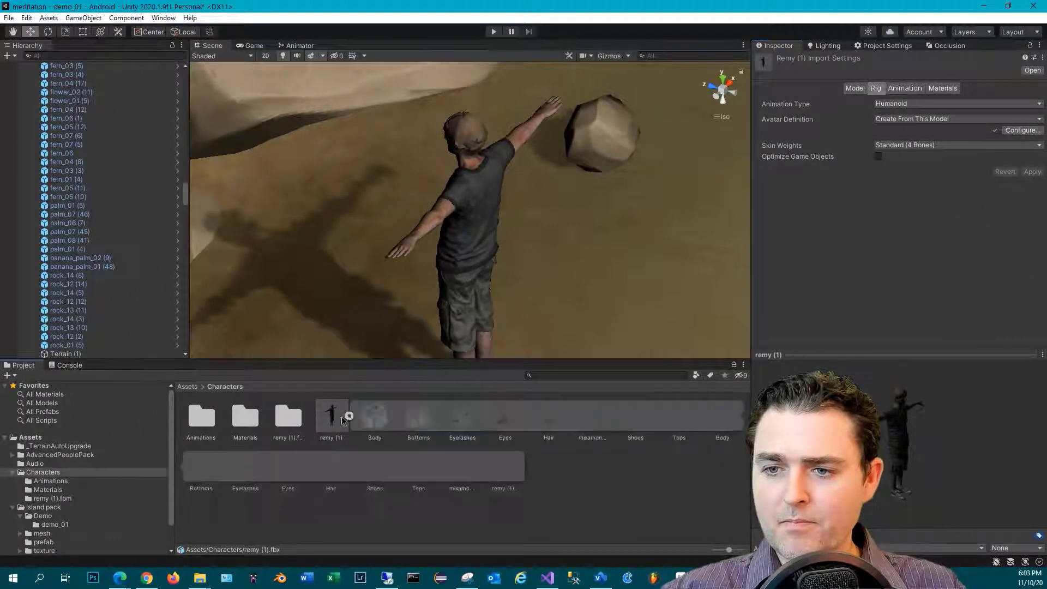
{"action": "left_click", "coordinate": [562, 489]}
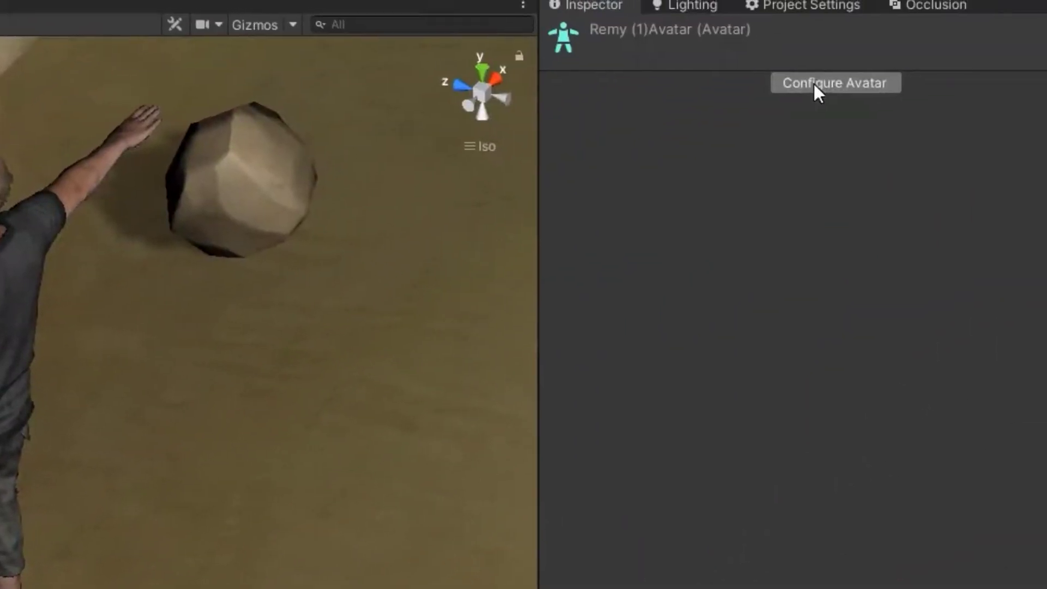
{"action": "left_click", "coordinate": [816, 84]}
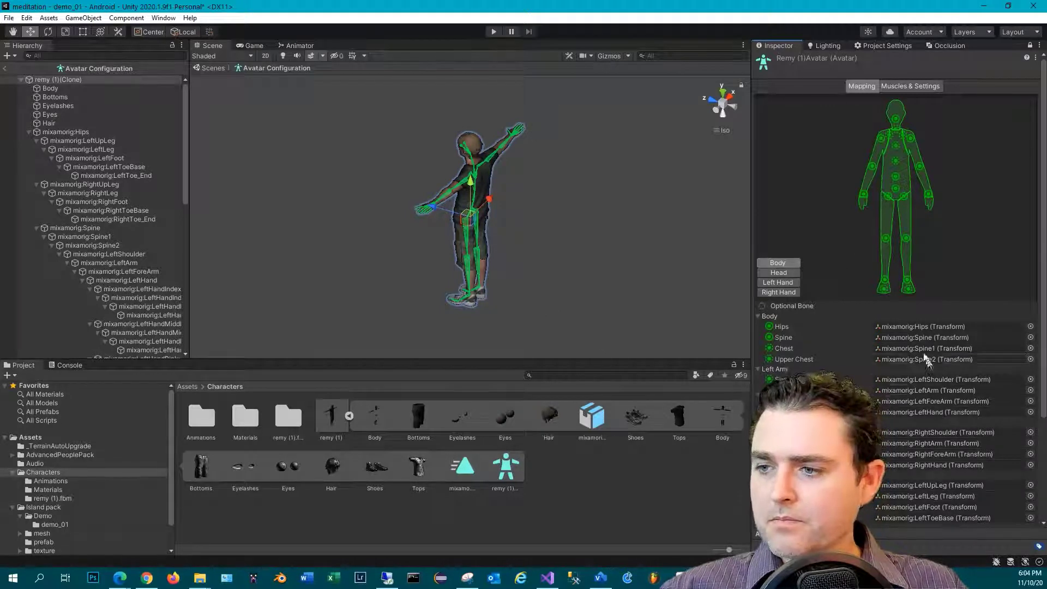
{"action": "scroll", "coordinate": [922, 352], "scroll_direction": "down", "scroll_amount": 4}
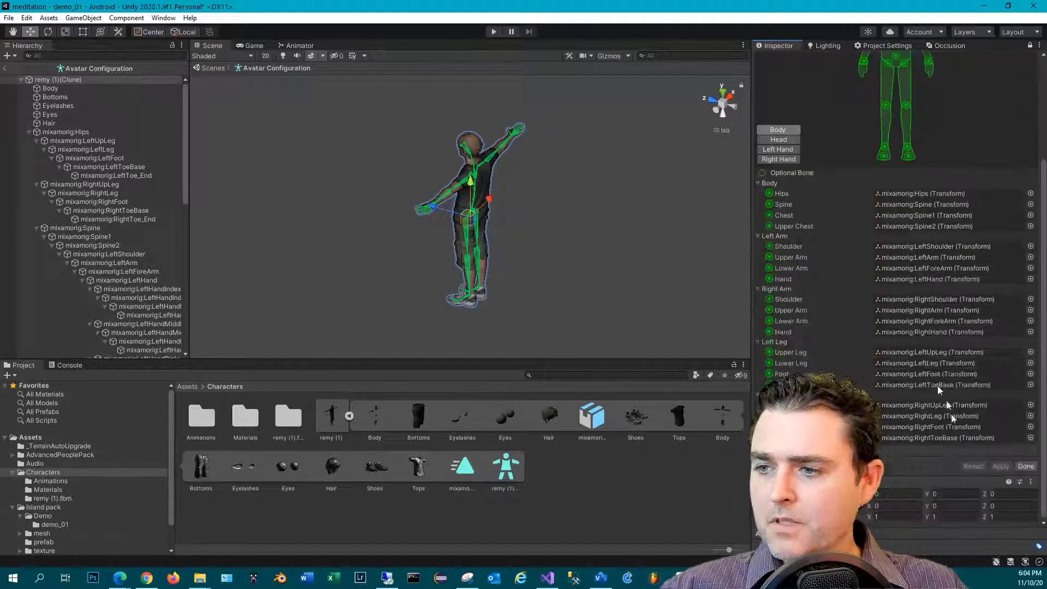
{"action": "left_click", "coordinate": [1025, 467]}
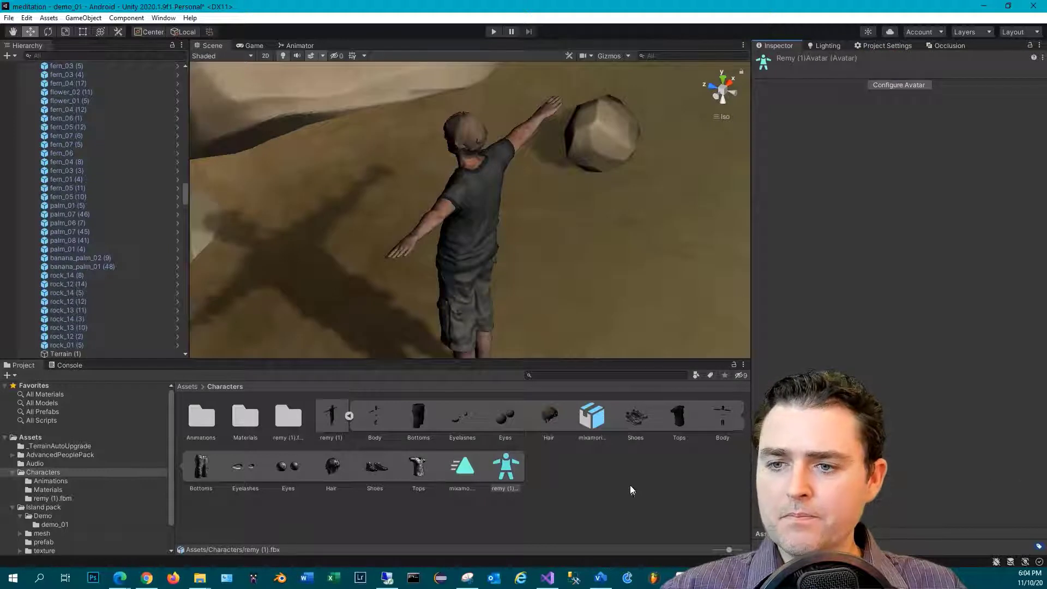
- Switch the remy@Breathing Idle rig in the Animations folder to Humanoid and apply
{"action": "double_click", "coordinate": [200, 425]}
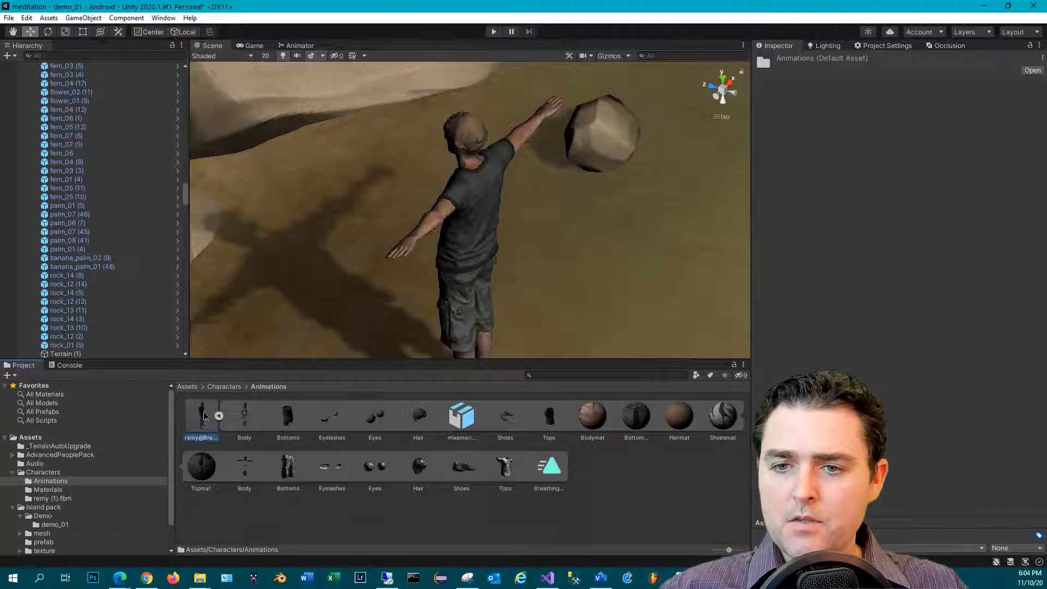
{"action": "left_click", "coordinate": [204, 416]}
{"action": "left_click", "coordinate": [880, 103]}
{"action": "left_click", "coordinate": [908, 152]}
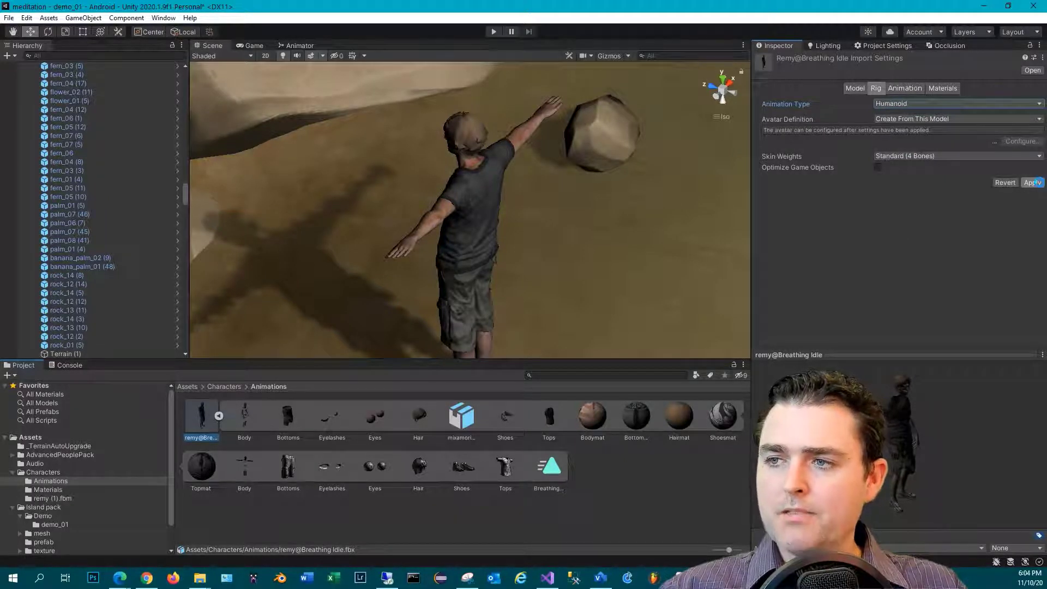
{"action": "left_click", "coordinate": [1034, 183]}
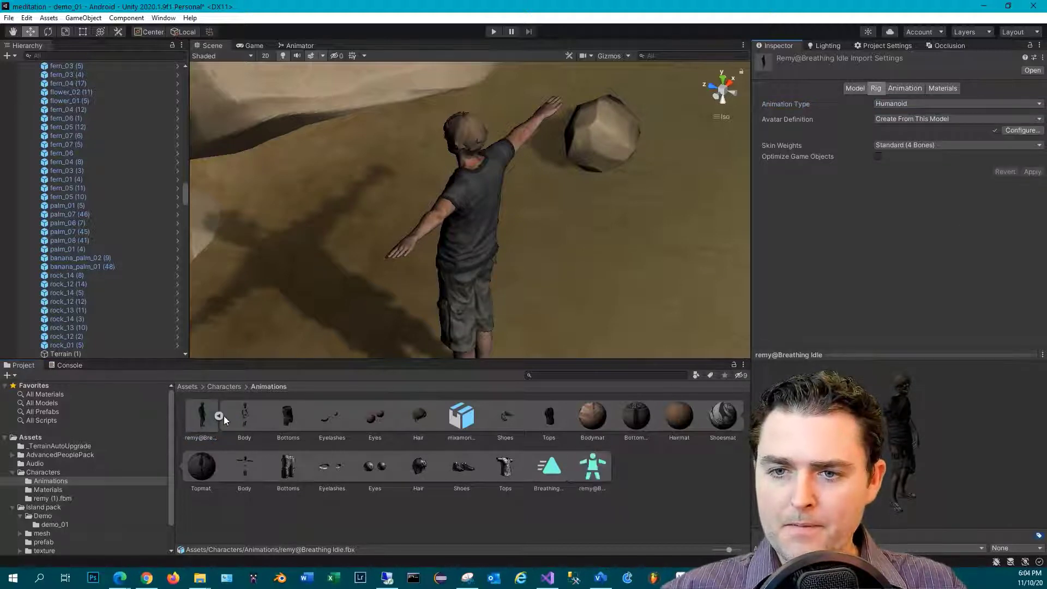
- Create an Animator Controller in Characters named 'Remy Animation Controller'
{"action": "left_click", "coordinate": [224, 386]}
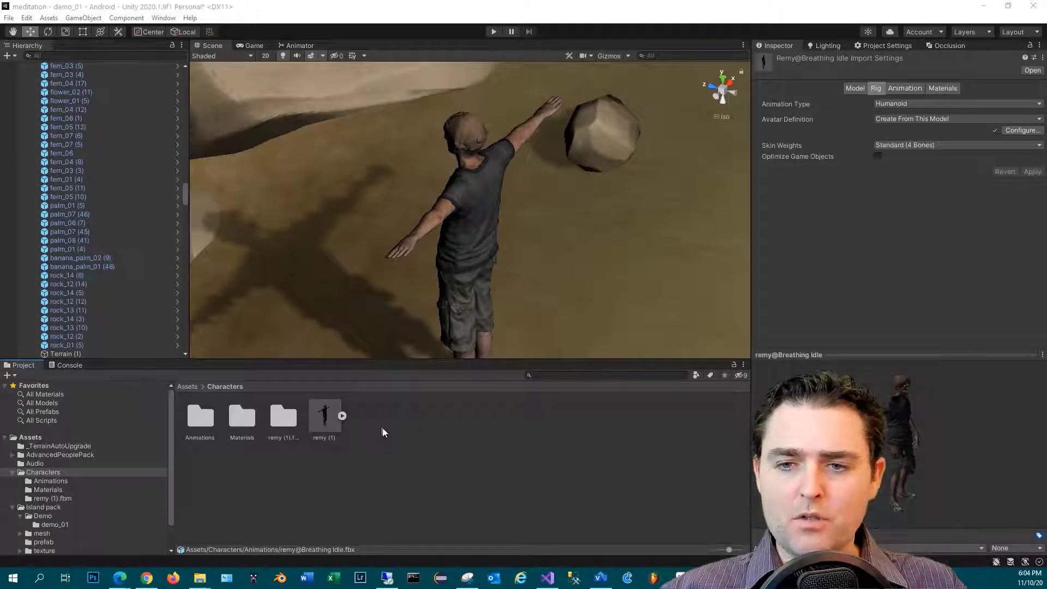
{"action": "right_click", "coordinate": [386, 433]}
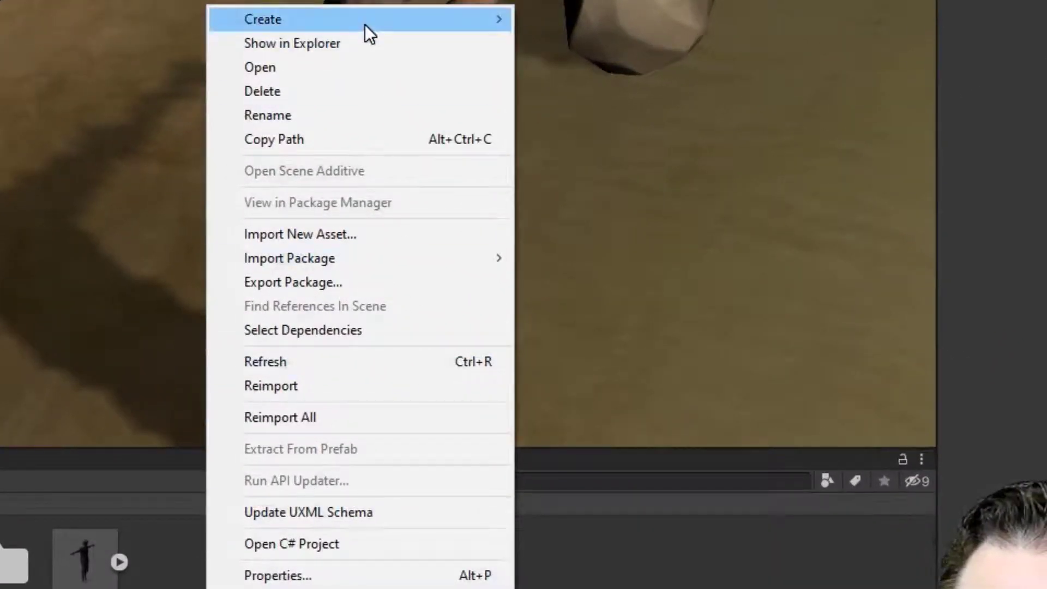
{"action": "mouse_move", "coordinate": [365, 25]}
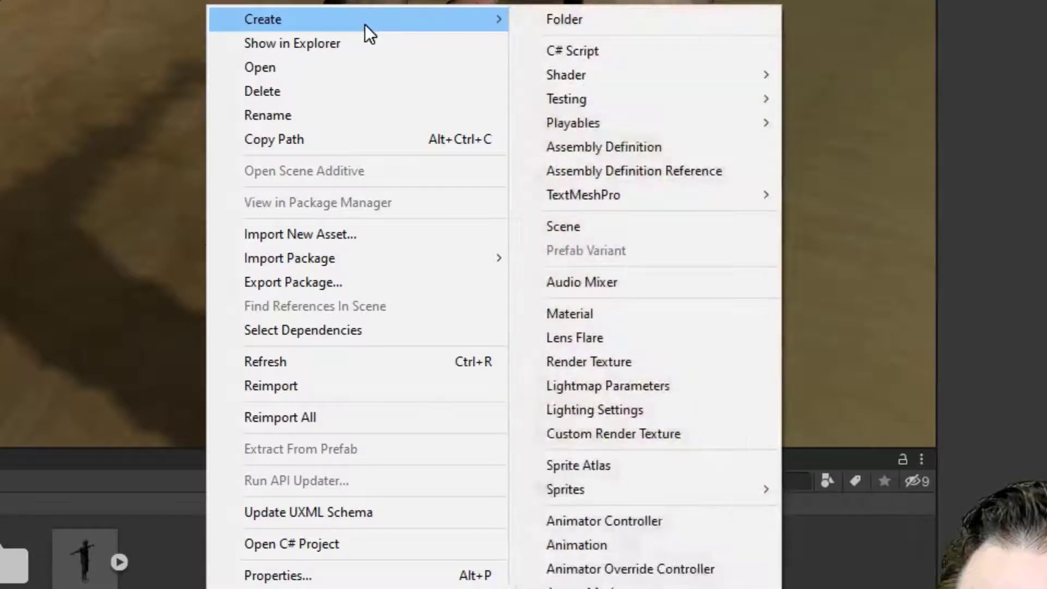
{"action": "left_click", "coordinate": [655, 526]}
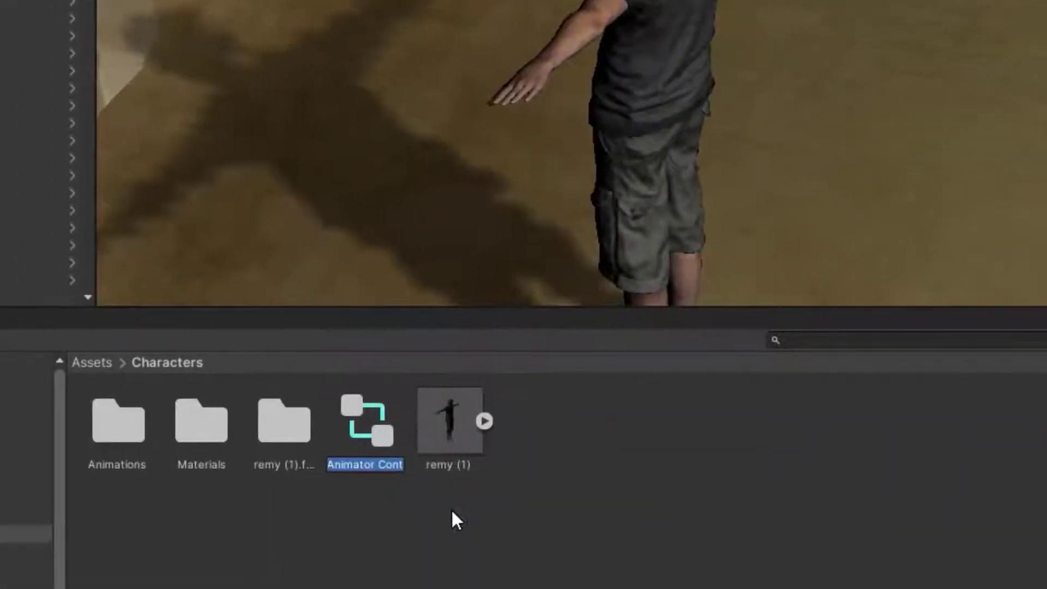
{"action": "type", "text": "Re"}
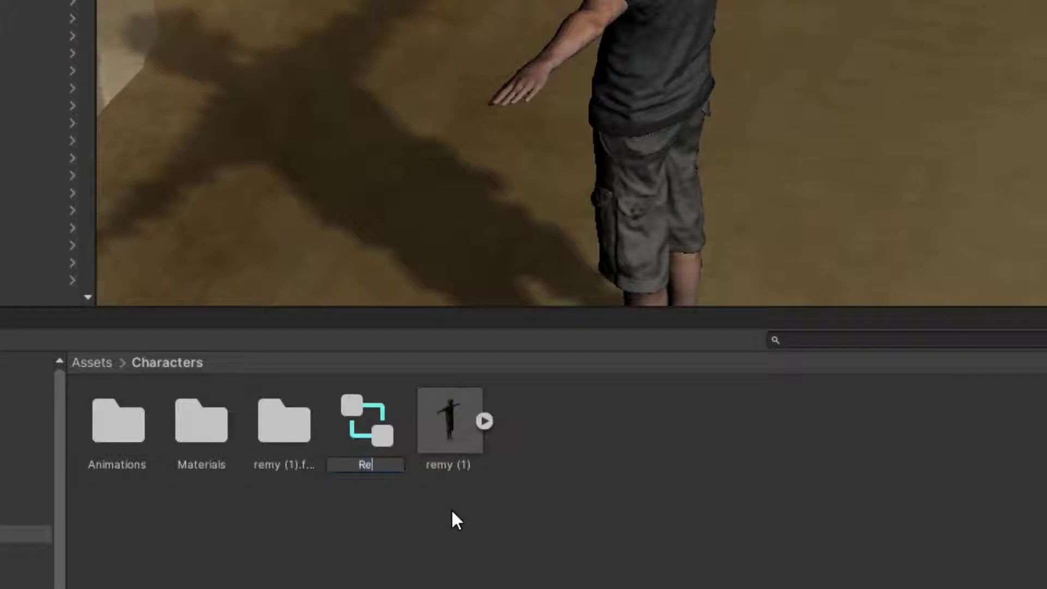
{"action": "type", "text": "my Animation Cont"}
{"action": "type", "text": "roller"}
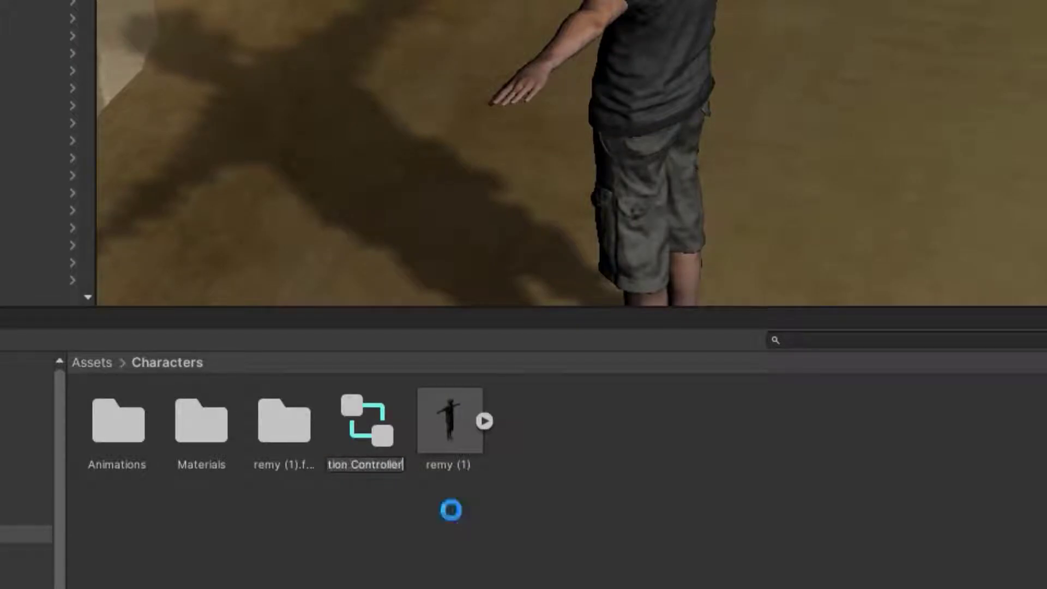
{"action": "key", "text": "Return"}
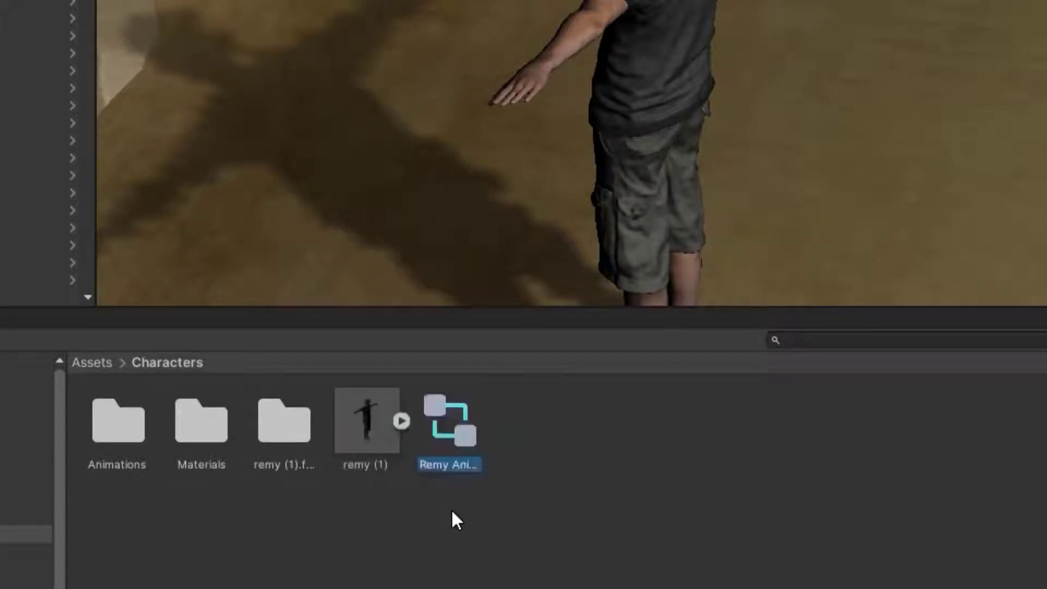
- Add the remy@Breathing Idle clip to the controller's Animator graph as its default state
{"action": "double_click", "coordinate": [464, 424]}
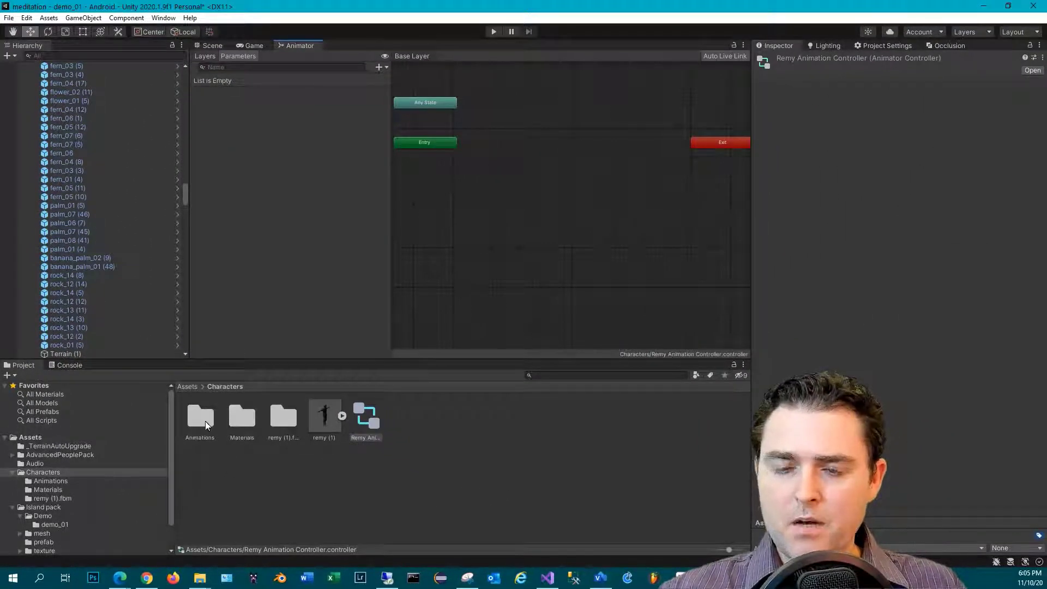
{"action": "double_click", "coordinate": [206, 425]}
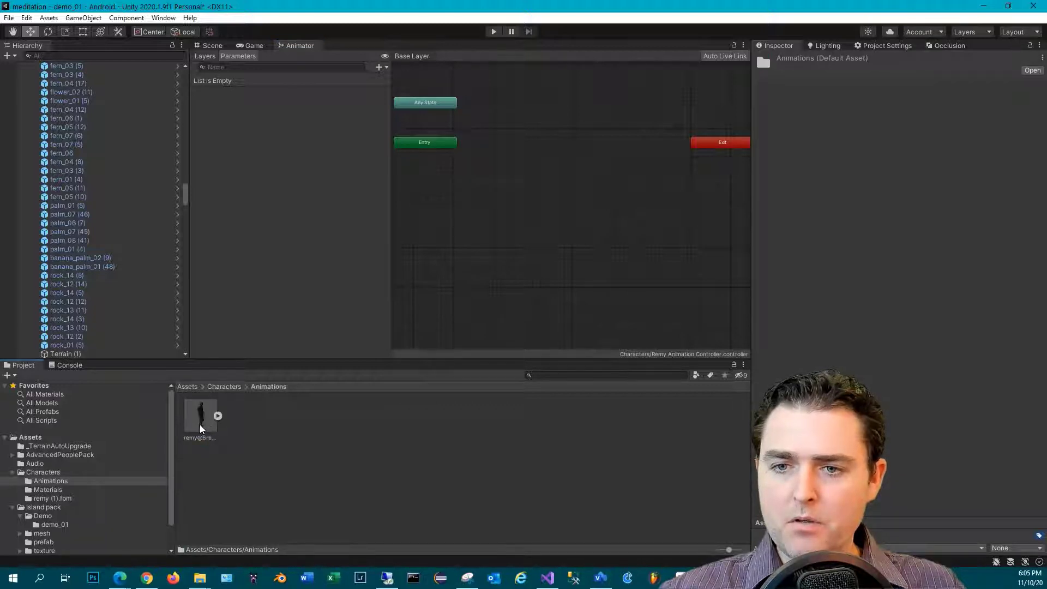
{"action": "left_click_drag", "start_coordinate": [205, 425], "coordinate": [520, 221]}
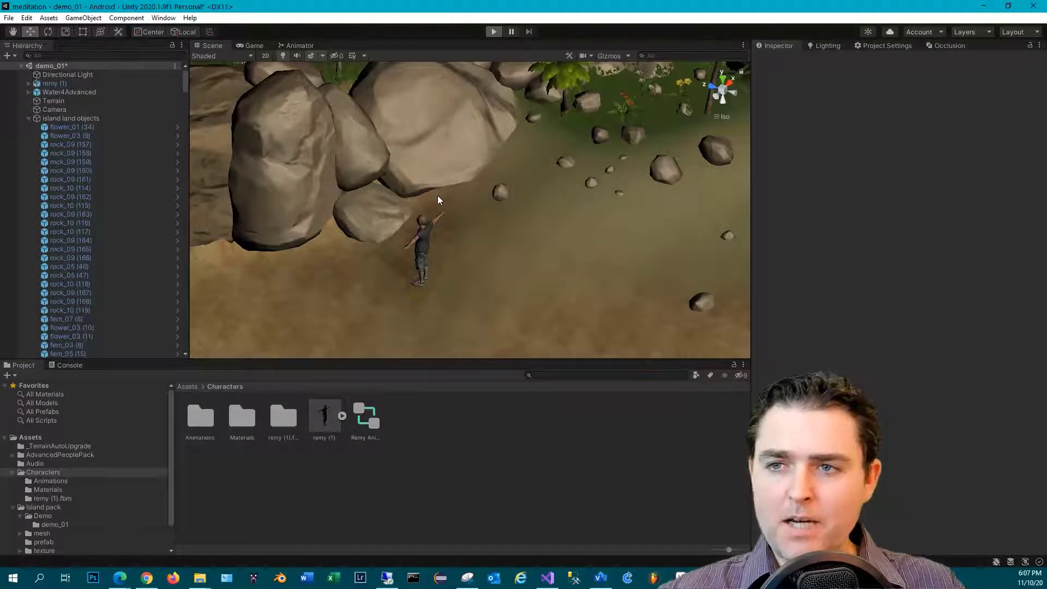
{"action": "key", "text": "ctrl+p"}
{"action": "left_click", "coordinate": [213, 46]}
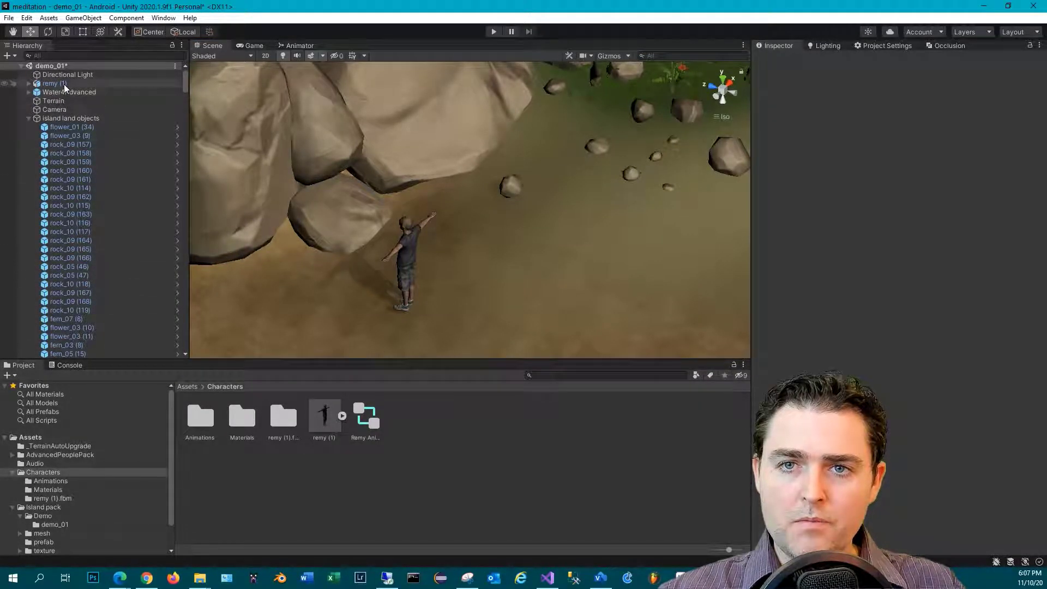
- Drag Remy Animation Controller into the Controller field of remy (1)'s Animator
{"action": "left_click", "coordinate": [63, 84]}
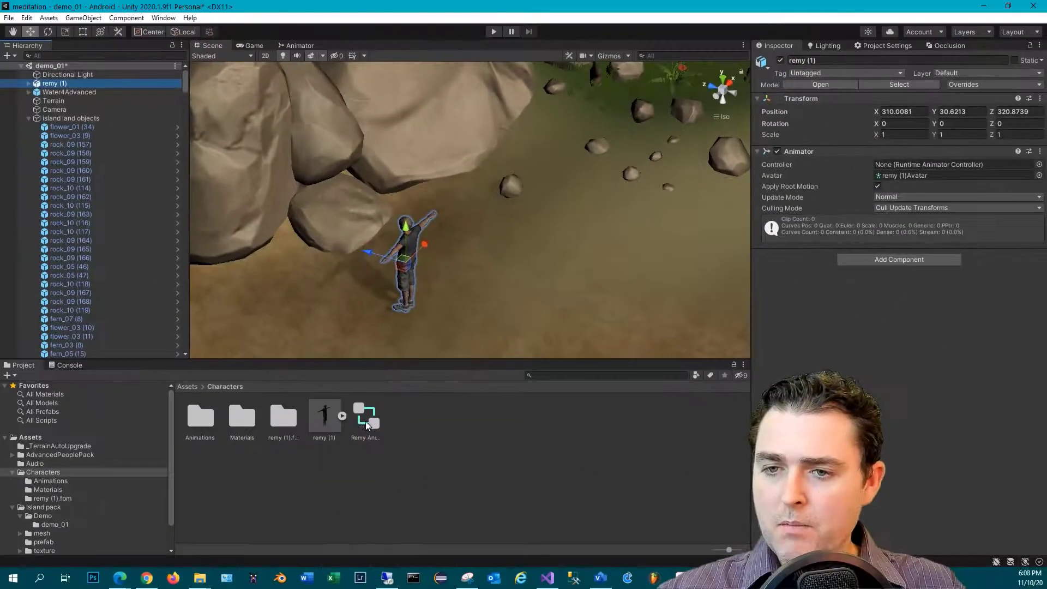
{"action": "left_click_drag", "start_coordinate": [366, 421], "coordinate": [908, 175]}
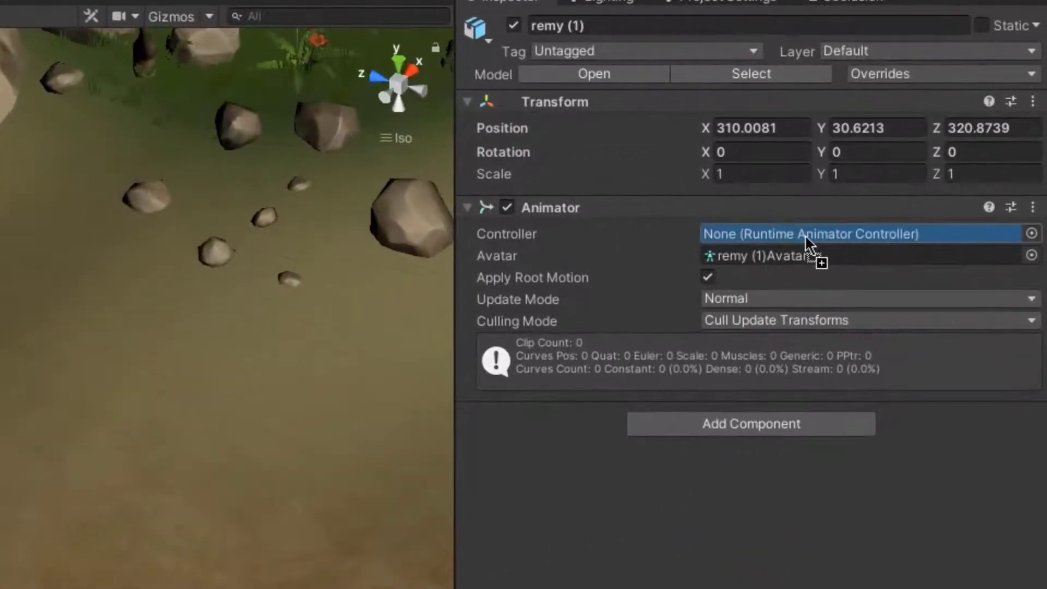
{"action": "left_click_drag", "start_coordinate": [805, 234], "coordinate": [805, 234]}
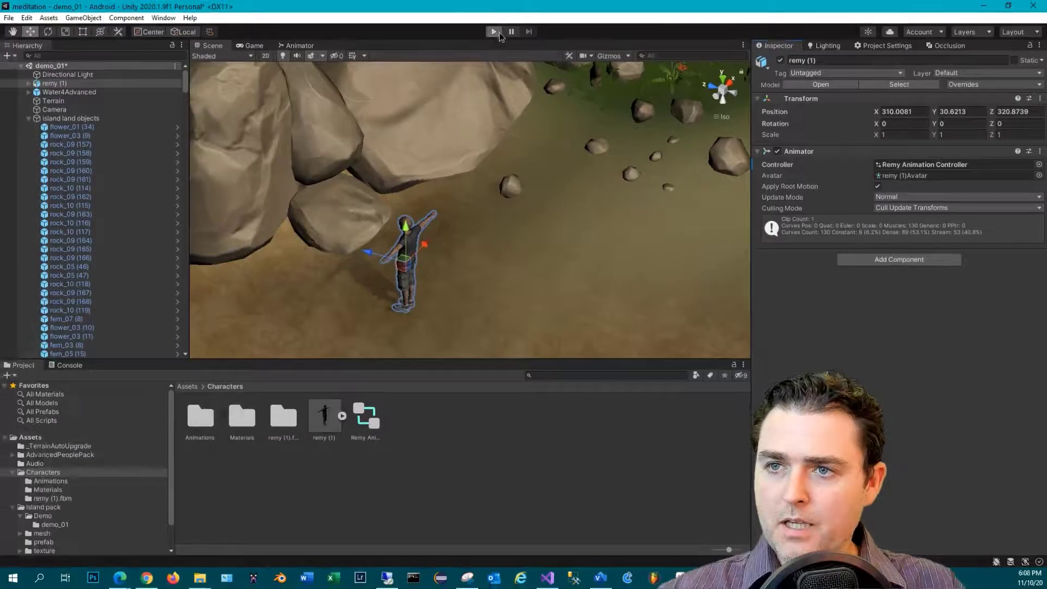
{"action": "left_click", "coordinate": [420, 23]}
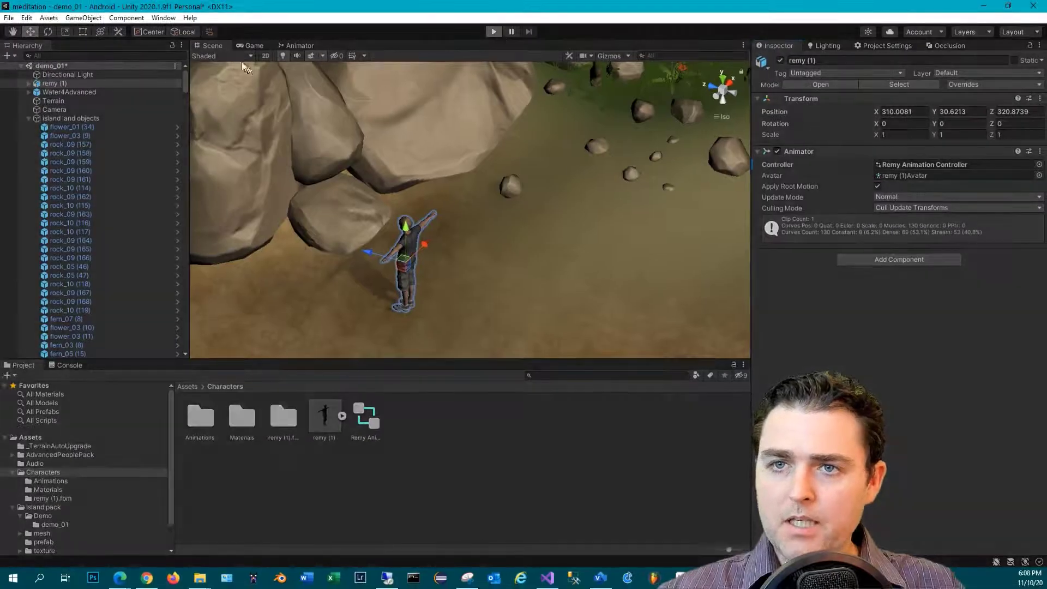
{"action": "left_click", "coordinate": [208, 46]}
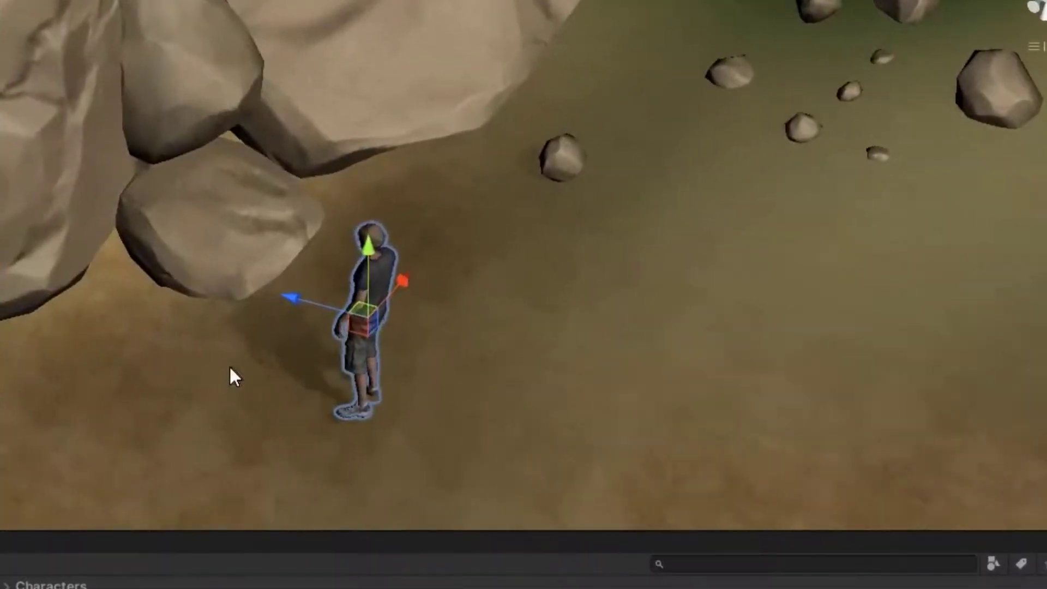
{"action": "left_click", "coordinate": [322, 281]}
{"action": "scroll", "coordinate": [276, 382], "scroll_direction": "up", "scroll_amount": 5}
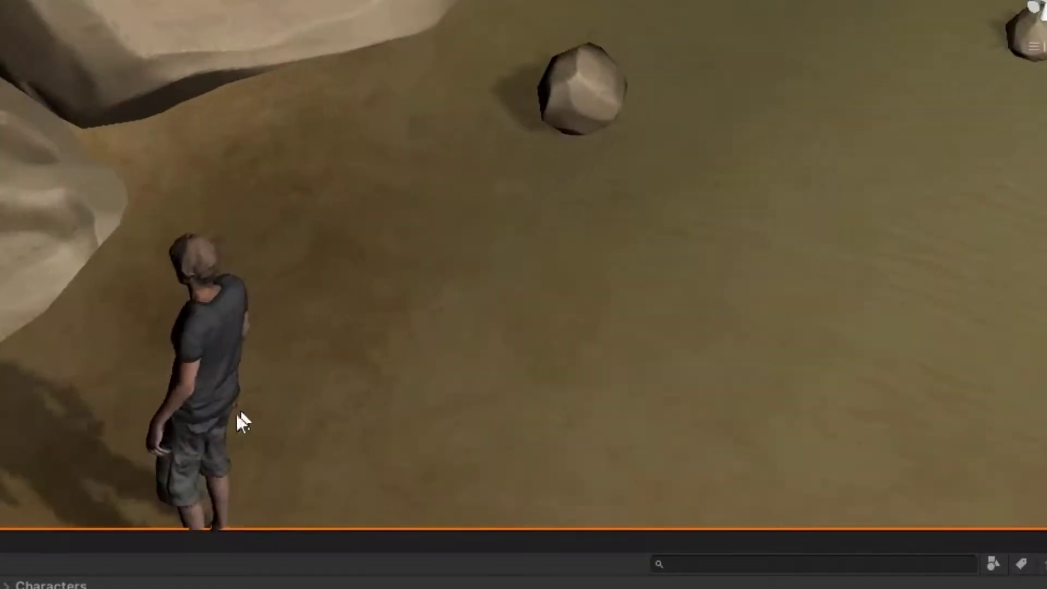
{"action": "middle_click_drag", "start_coordinate": [122, 367], "coordinate": [431, 168]}
{"action": "mouse_move", "coordinate": [355, 283]}
{"action": "left_mouse_down", "text": "alt"}
{"action": "mouse_move", "coordinate": [367, 294]}
{"action": "mouse_move", "coordinate": [351, 277]}
{"action": "left_mouse_up", "text": "alt"}
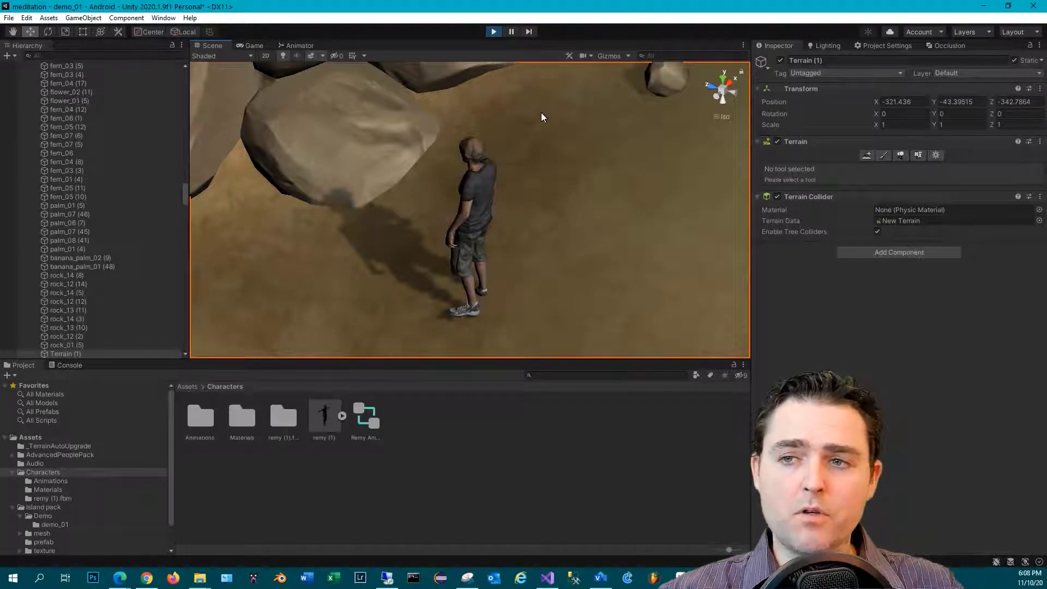
{"action": "left_click", "coordinate": [494, 32]}
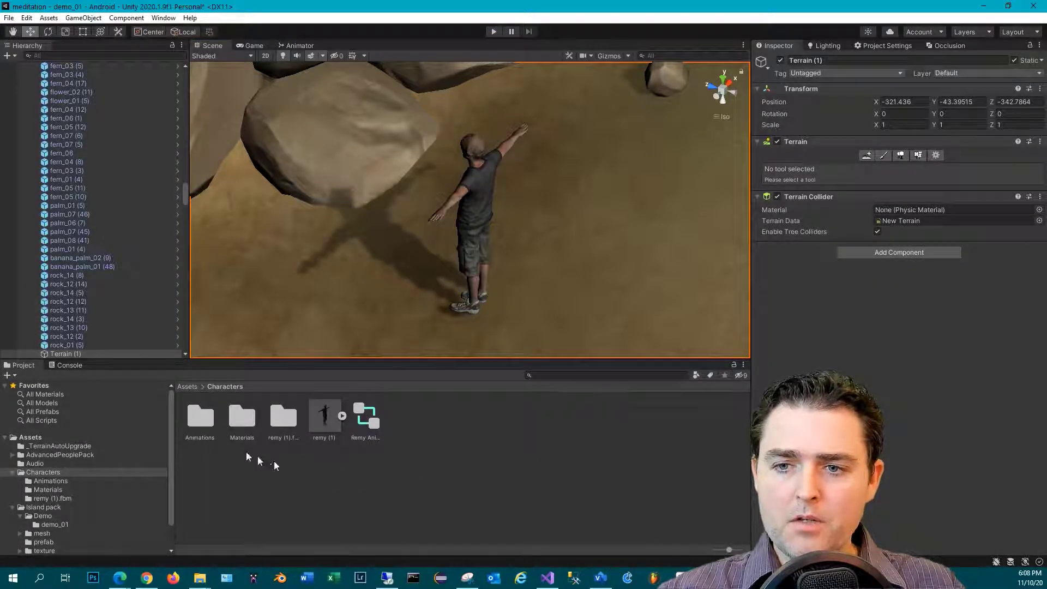
- Enable Loop Time on the remy@Breathing Idle clip, apply the import change, and save the scene
{"action": "double_click", "coordinate": [200, 417]}
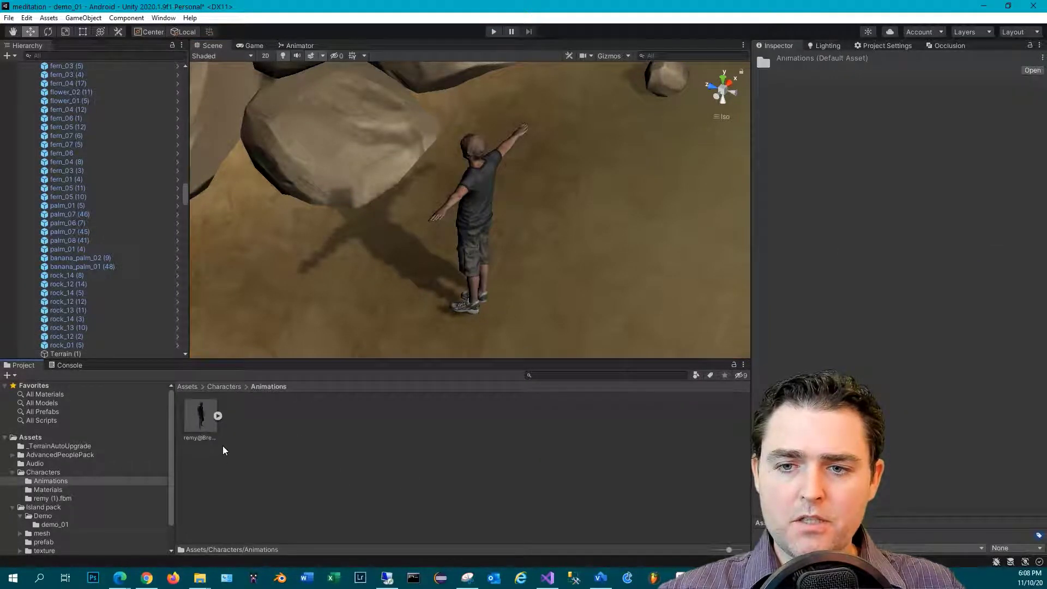
{"action": "left_click", "coordinate": [200, 415]}
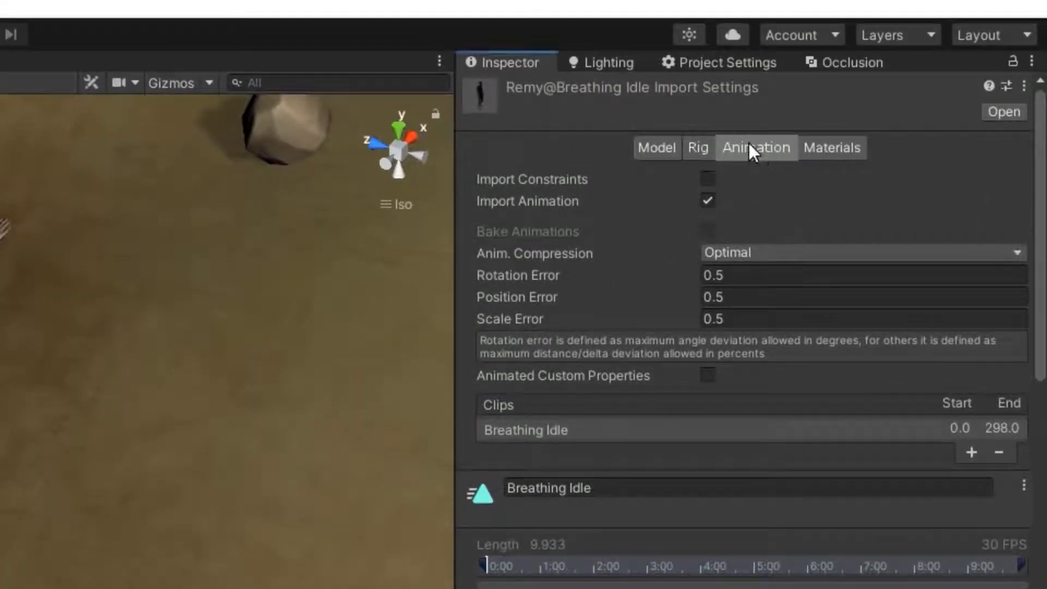
{"action": "scroll", "coordinate": [718, 370], "scroll_direction": "down", "scroll_amount": 3}
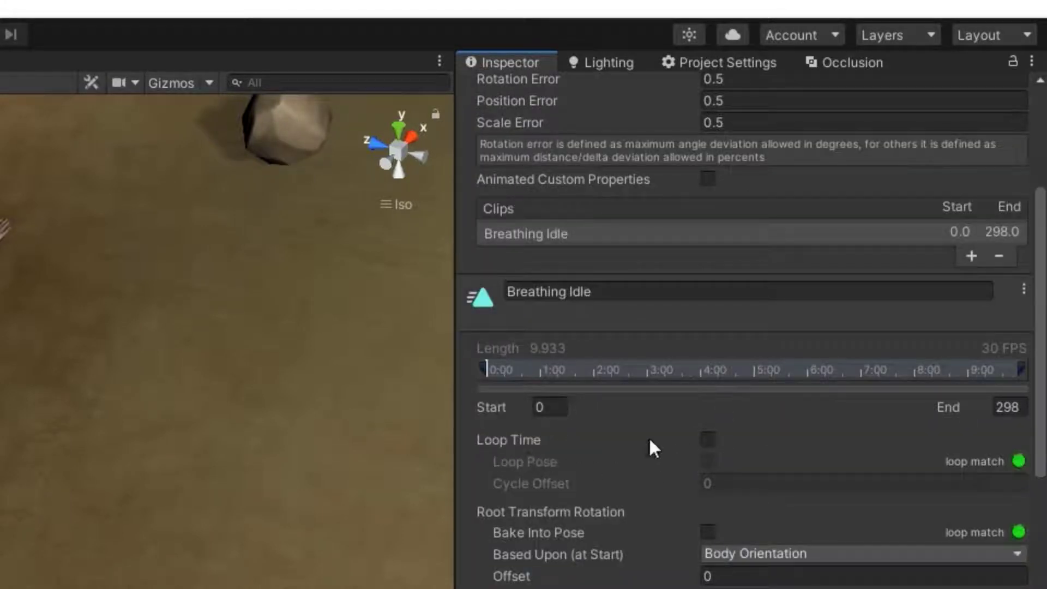
{"action": "left_click", "coordinate": [708, 436]}
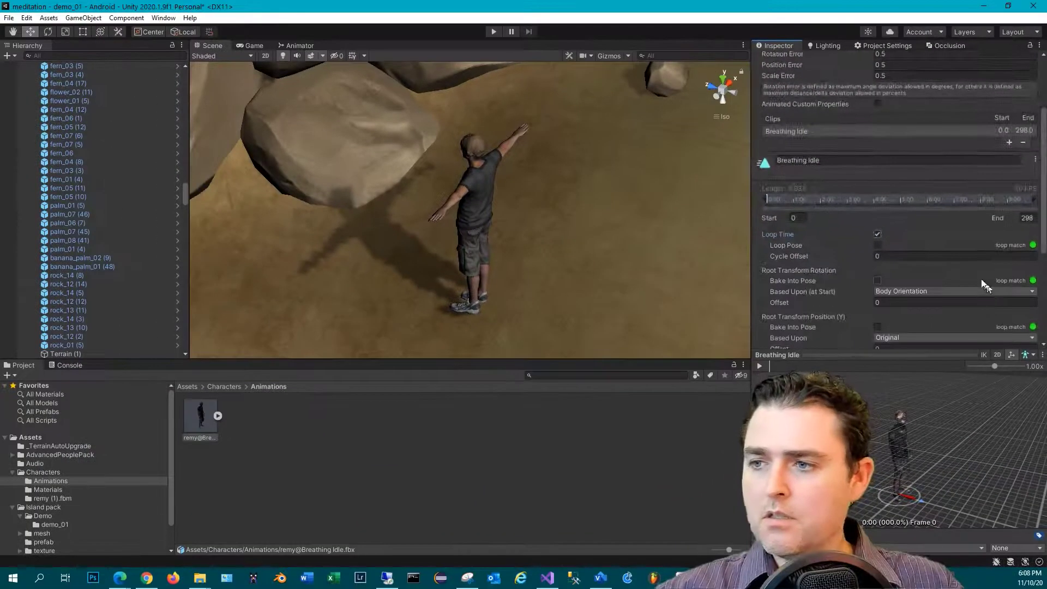
{"action": "scroll", "coordinate": [926, 588], "scroll_direction": "down", "scroll_amount": 5}
{"action": "left_click", "coordinate": [1026, 338]}
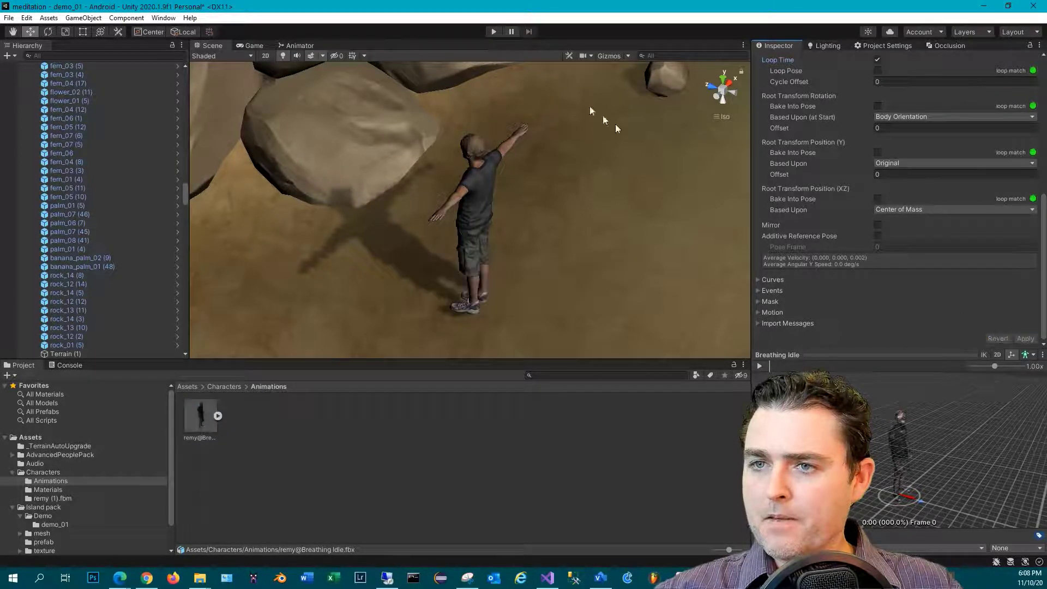
{"action": "key", "text": "ctrl+s"}
- Enter Play mode and move the Scene view closer to watch Remy's looping Breathing Idle
{"action": "left_click", "coordinate": [493, 32]}
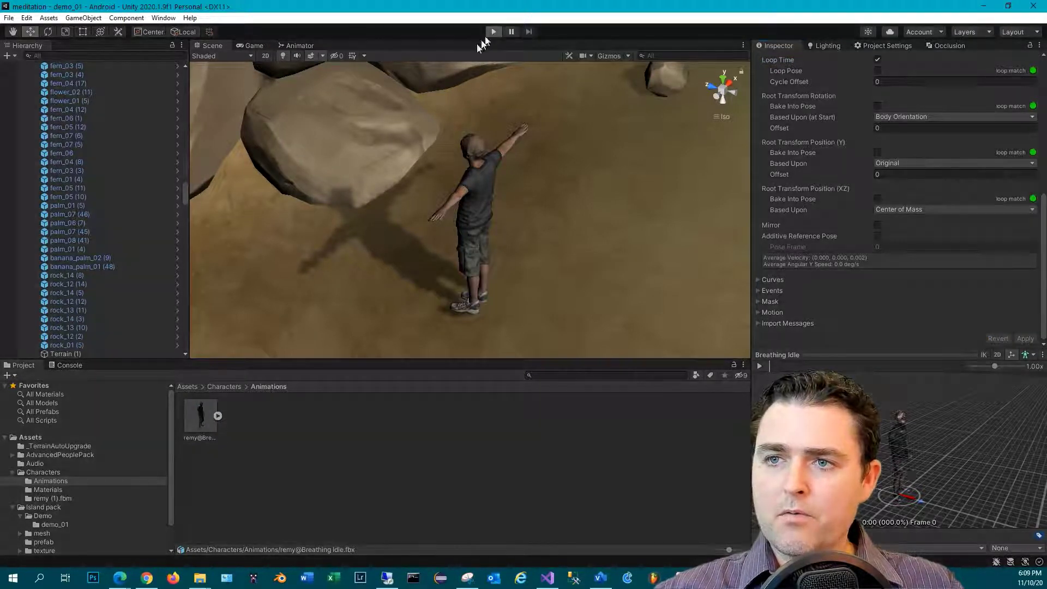
{"action": "left_click", "coordinate": [206, 45]}
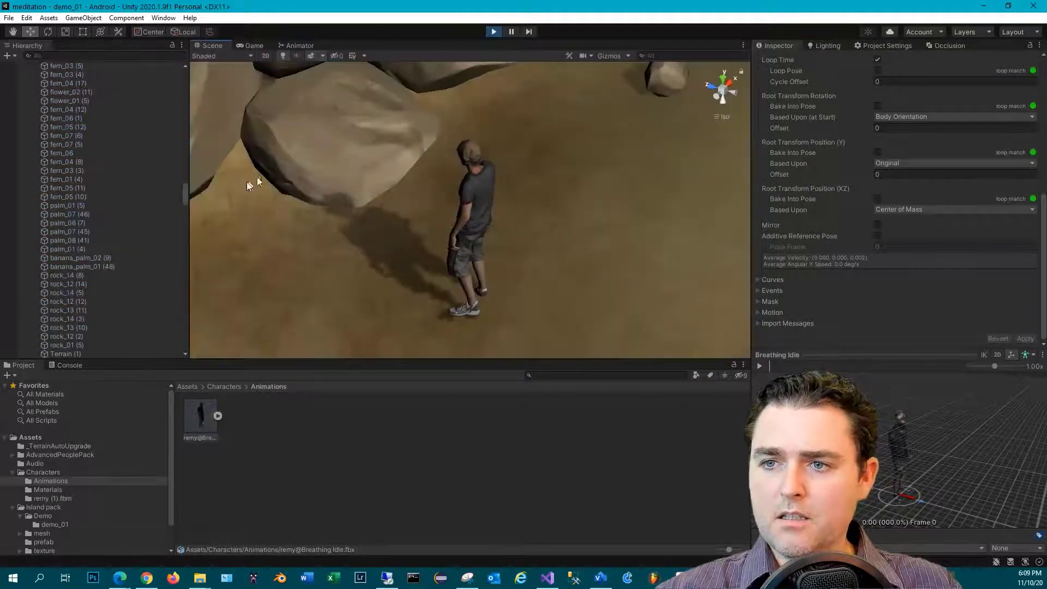
{"action": "mouse_move", "coordinate": [243, 183]}
{"action": "right_mouse_down"}
{"action": "mouse_move", "coordinate": [264, 199]}
{"action": "mouse_move", "coordinate": [241, 192]}
{"action": "right_mouse_up"}
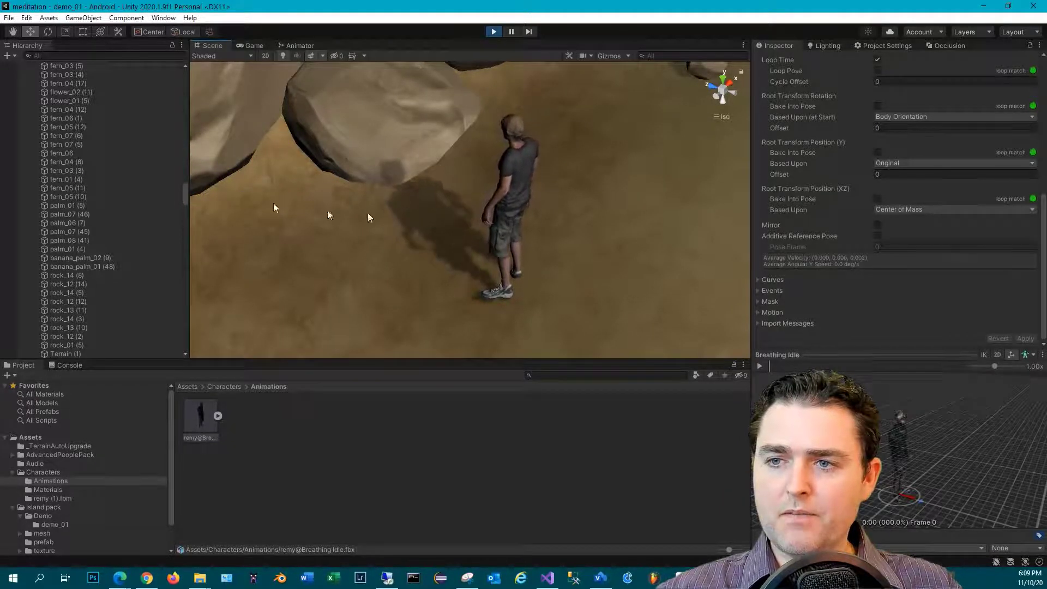
{"action": "scroll", "coordinate": [572, 194], "scroll_direction": "up", "scroll_amount": 4}
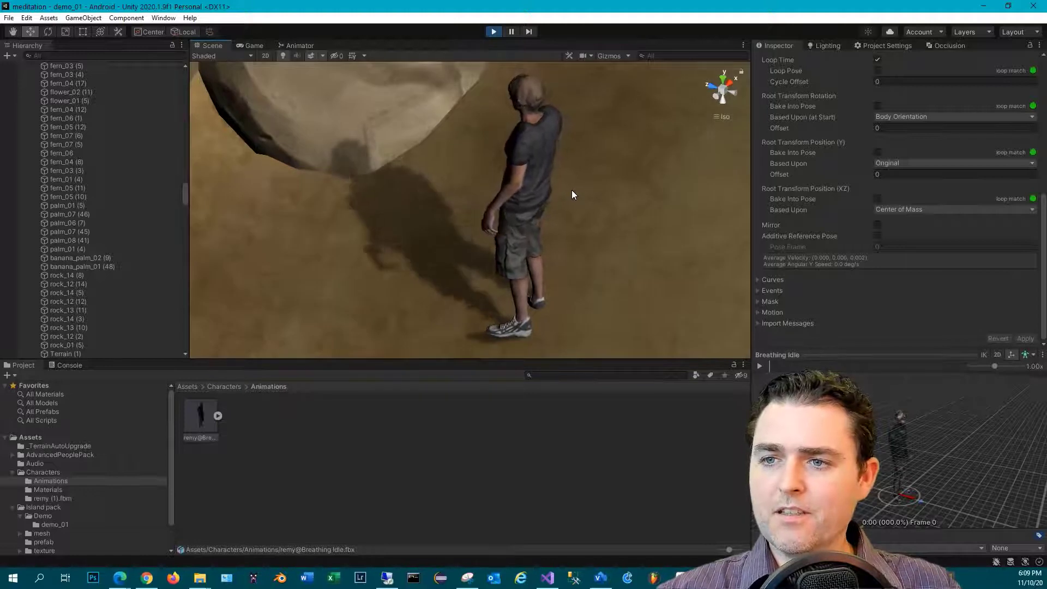